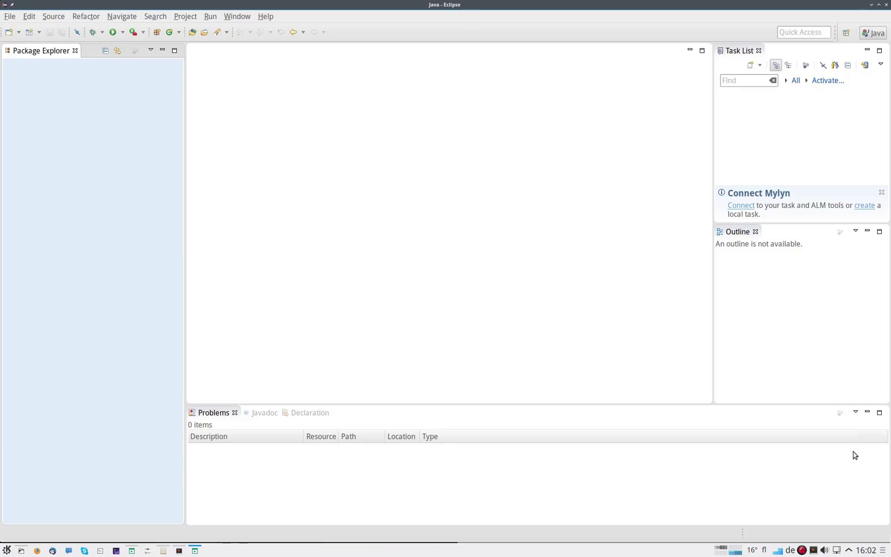
Open the NetIDE perspective.
{"action": "left_click", "coordinate": [848, 33]}
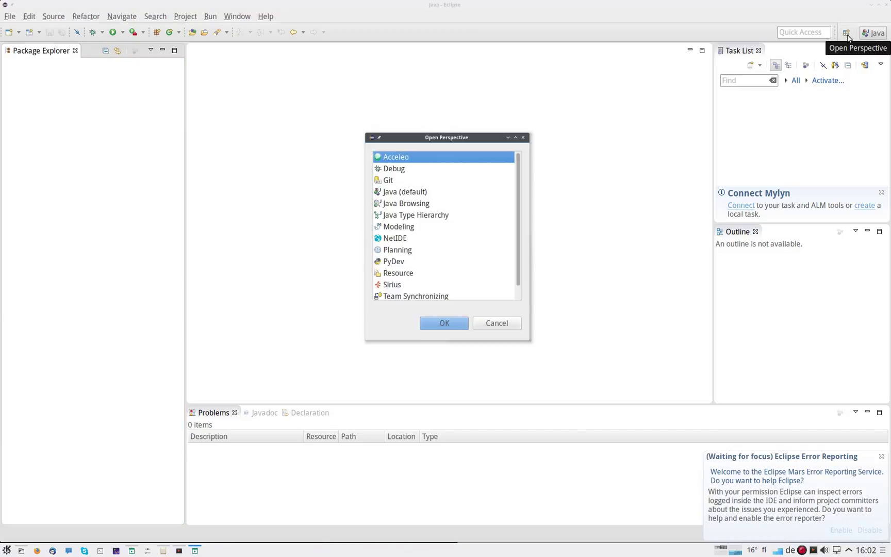
{"action": "left_click", "coordinate": [404, 239]}
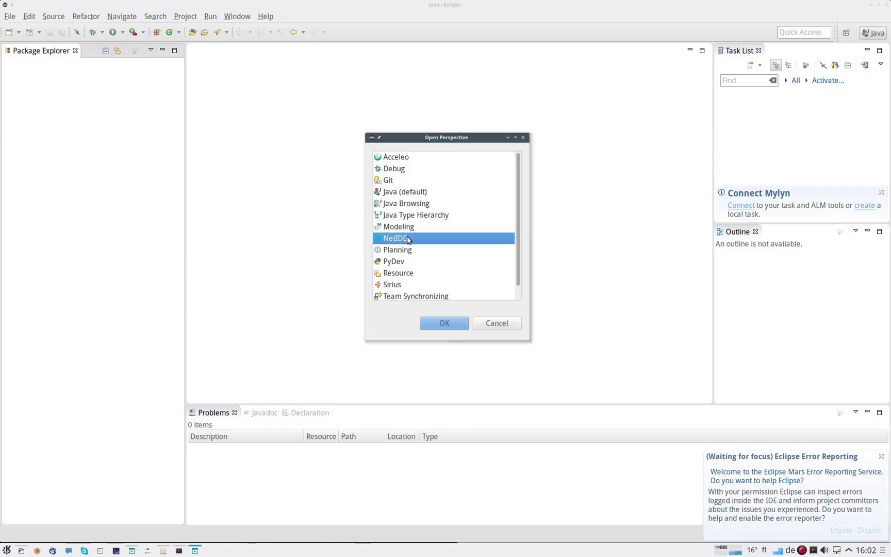
{"action": "left_click", "coordinate": [453, 325]}
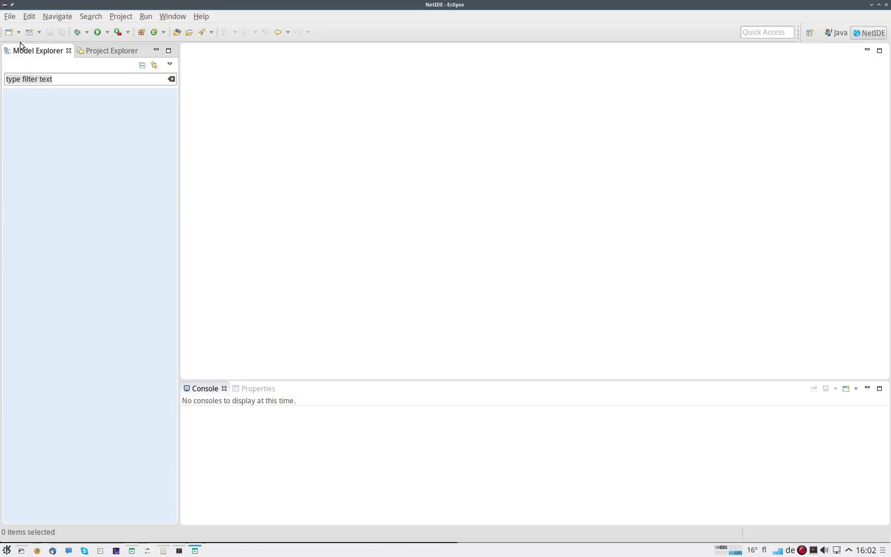
Create a new NetIDE project named DemoProject.
{"action": "left_click", "coordinate": [10, 18]}
{"action": "left_click", "coordinate": [11, 18]}
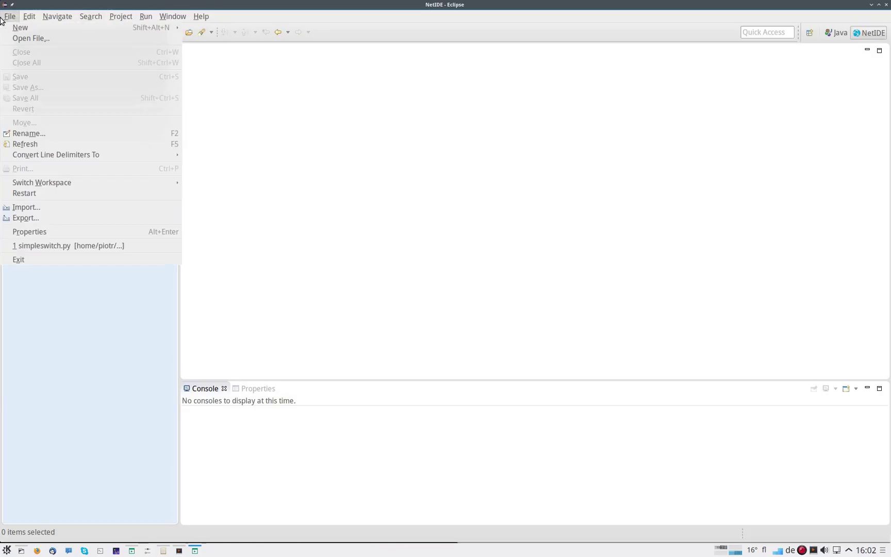
{"action": "left_click", "coordinate": [10, 18]}
{"action": "mouse_move", "coordinate": [139, 29]}
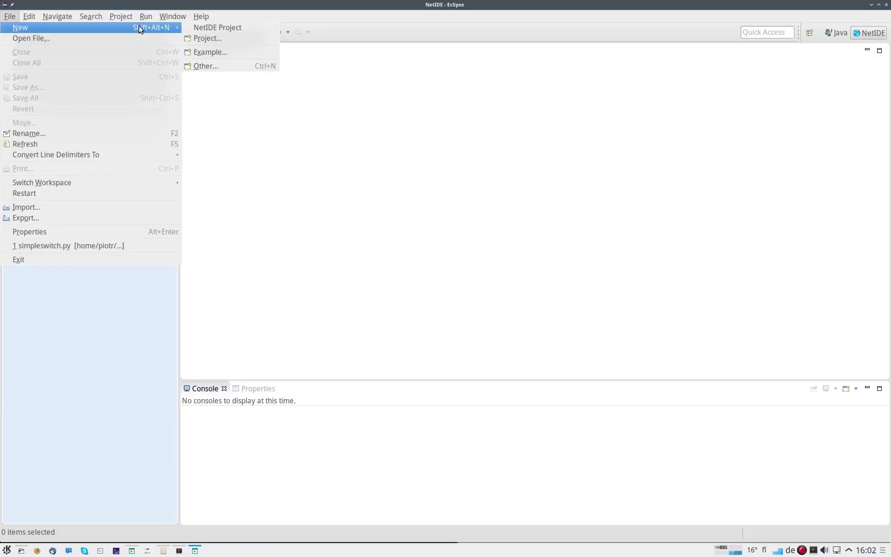
{"action": "left_click", "coordinate": [201, 29]}
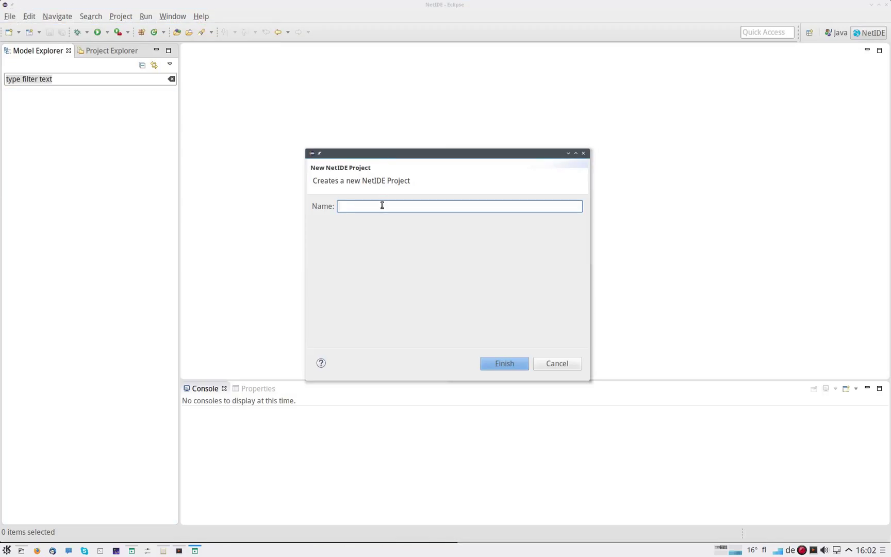
{"action": "type", "text": "DemoProject"}
{"action": "left_click", "coordinate": [501, 365]}
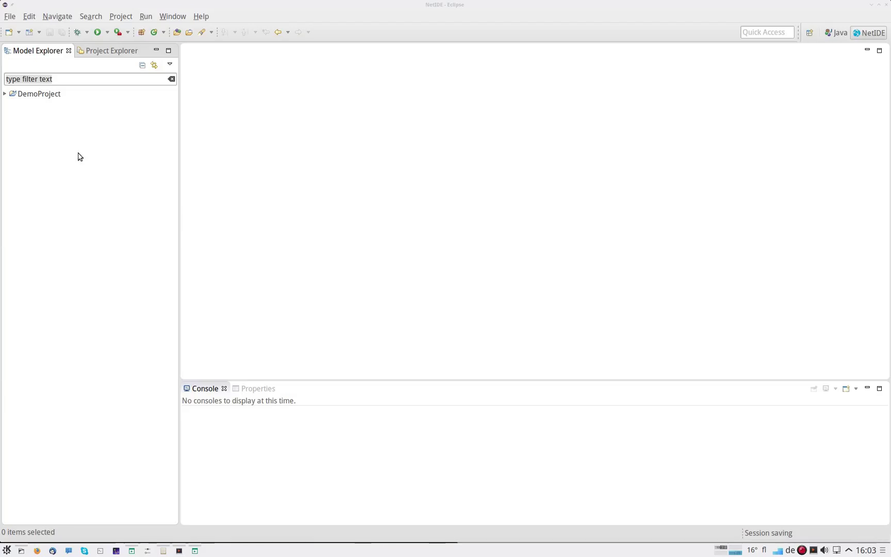
Copy simpleswitch.py from the simpleswitch folder in the Dolphin file manager into DemoProject's apps folder and open it in the editor.
{"action": "left_click", "coordinate": [4, 94]}
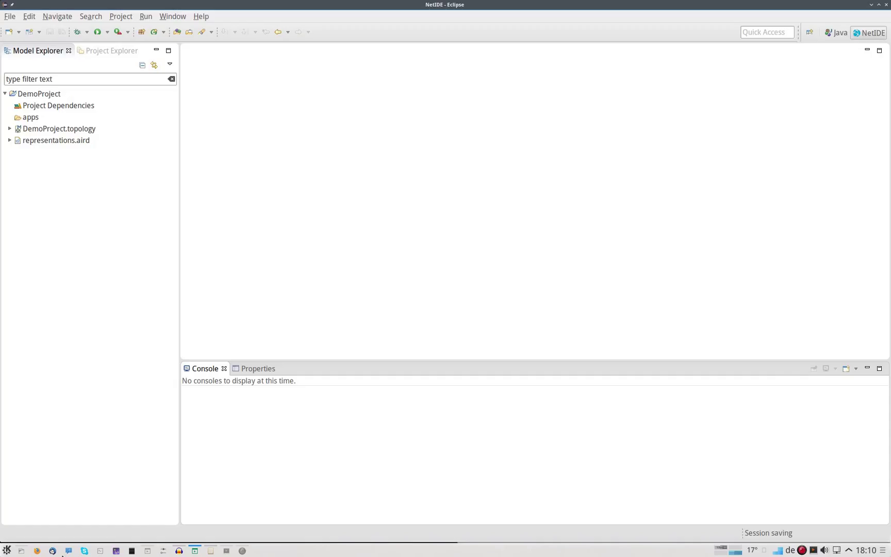
{"action": "left_click", "coordinate": [21, 551]}
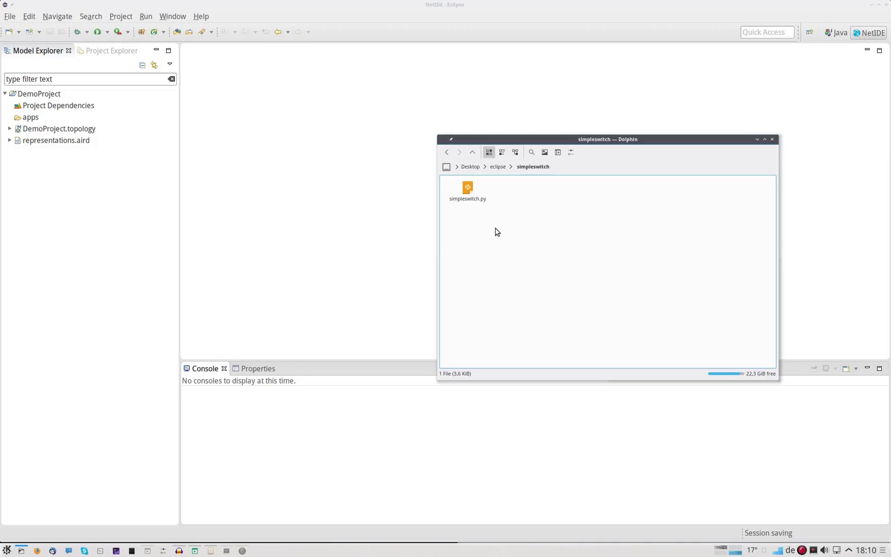
{"action": "left_click_drag", "start_coordinate": [506, 225], "coordinate": [475, 205]}
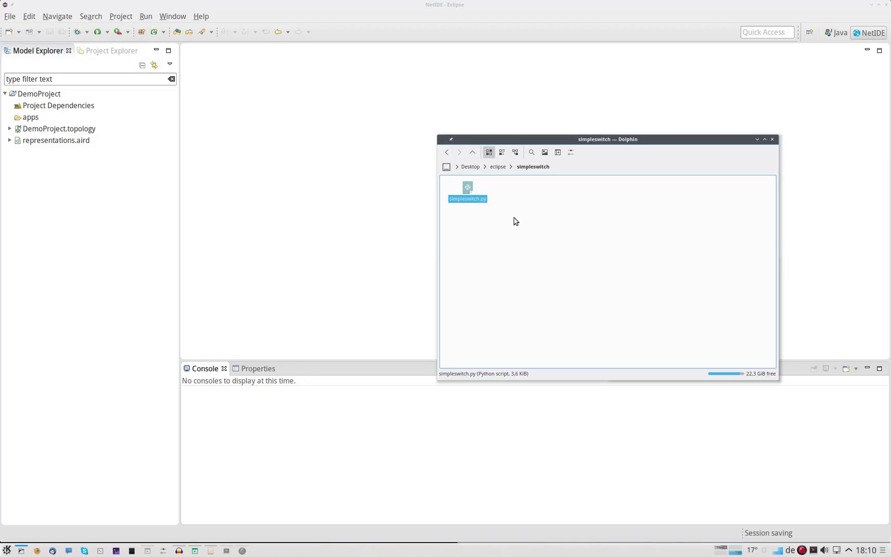
{"action": "left_click", "coordinate": [29, 120]}
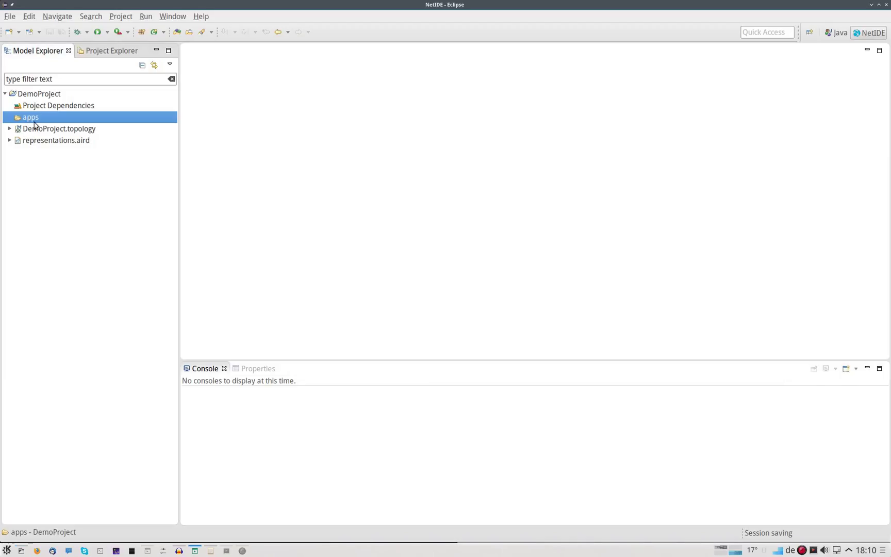
{"action": "key", "text": "ctrl+v"}
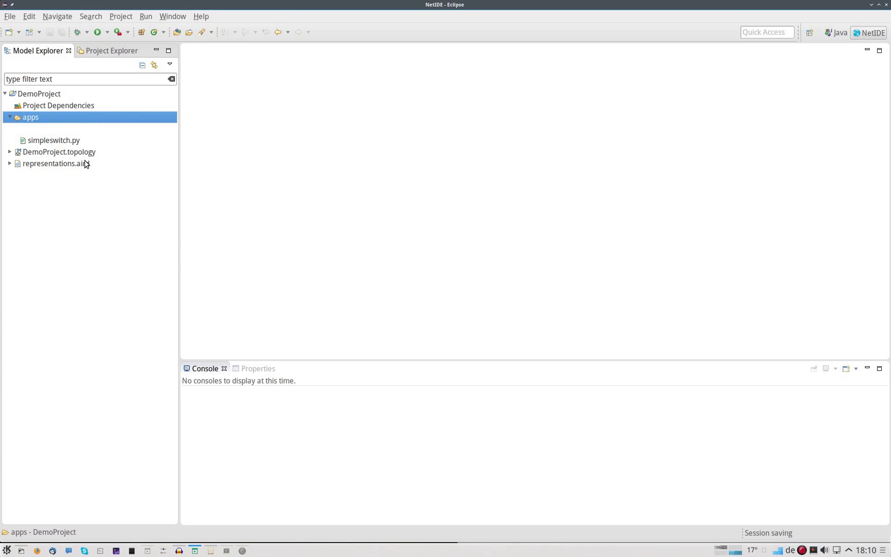
{"action": "double_click", "coordinate": [58, 141]}
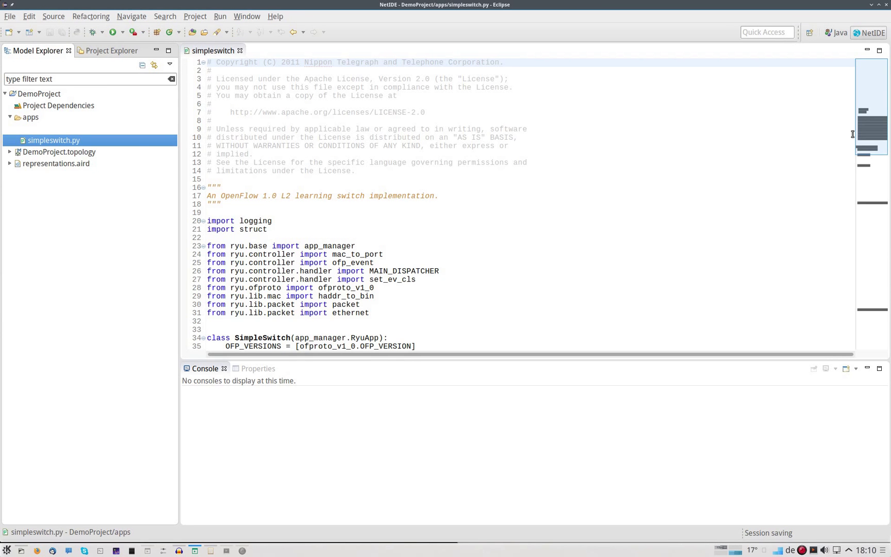
{"action": "mouse_move", "coordinate": [866, 121]}
{"action": "left_mouse_down"}
{"action": "mouse_move", "coordinate": [871, 258]}
{"action": "mouse_move", "coordinate": [862, 110]}
{"action": "left_mouse_up"}
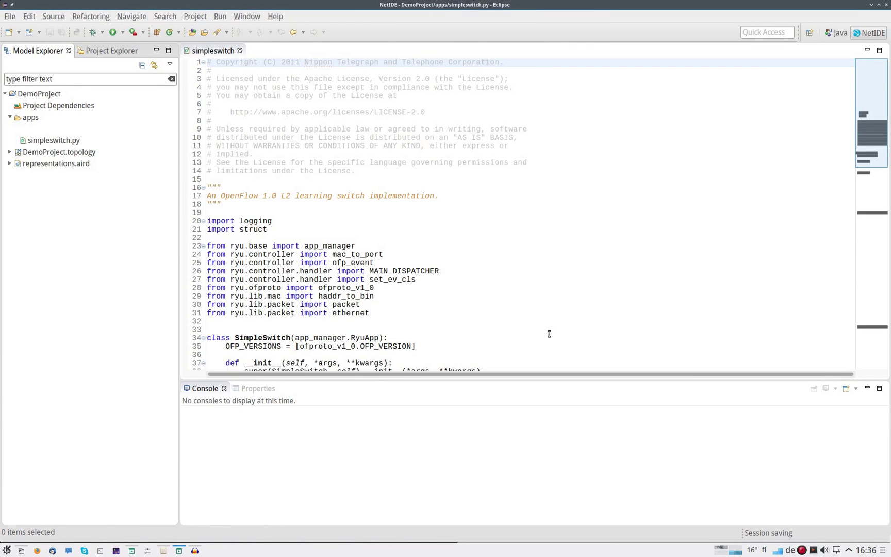
Open the DemoProject diagram under the network environment of DemoProject.topology.
{"action": "left_click", "coordinate": [92, 152]}
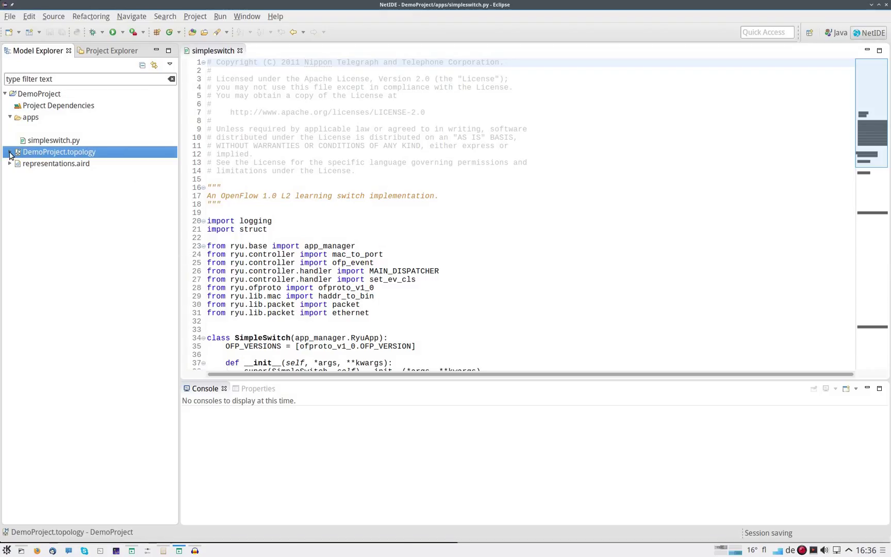
{"action": "left_click", "coordinate": [9, 152]}
{"action": "left_click", "coordinate": [15, 164]}
{"action": "left_click", "coordinate": [41, 175]}
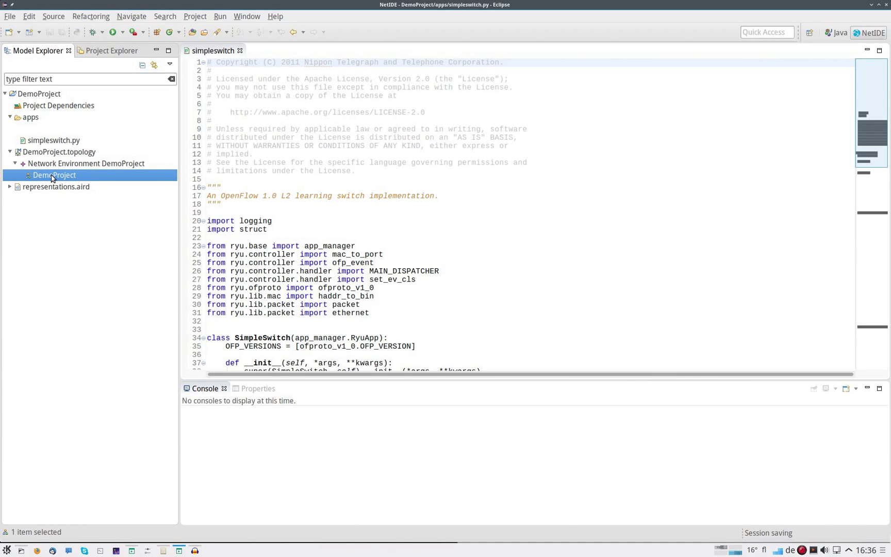
{"action": "double_click", "coordinate": [52, 176]}
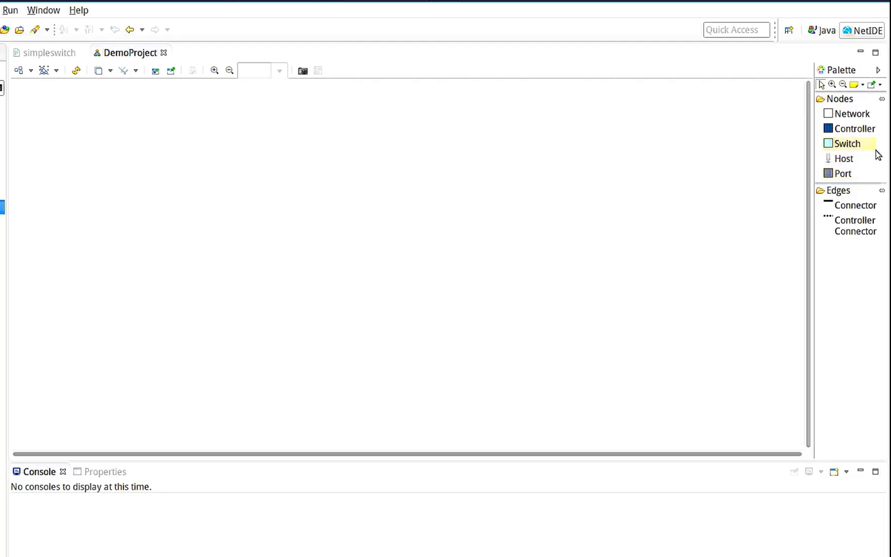
Add a network node to the middle of the empty diagram and enlarge it to leave room for devices.
{"action": "left_click", "coordinate": [854, 116]}
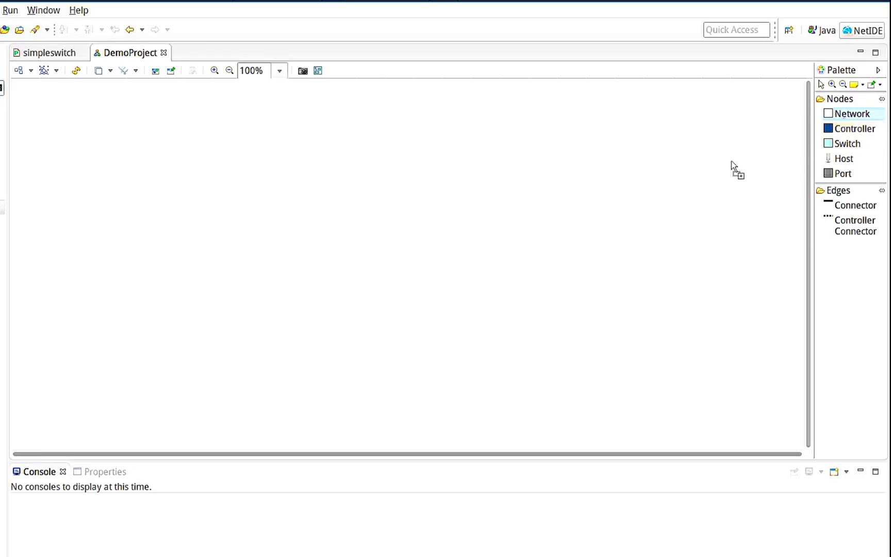
{"action": "left_click", "coordinate": [269, 202]}
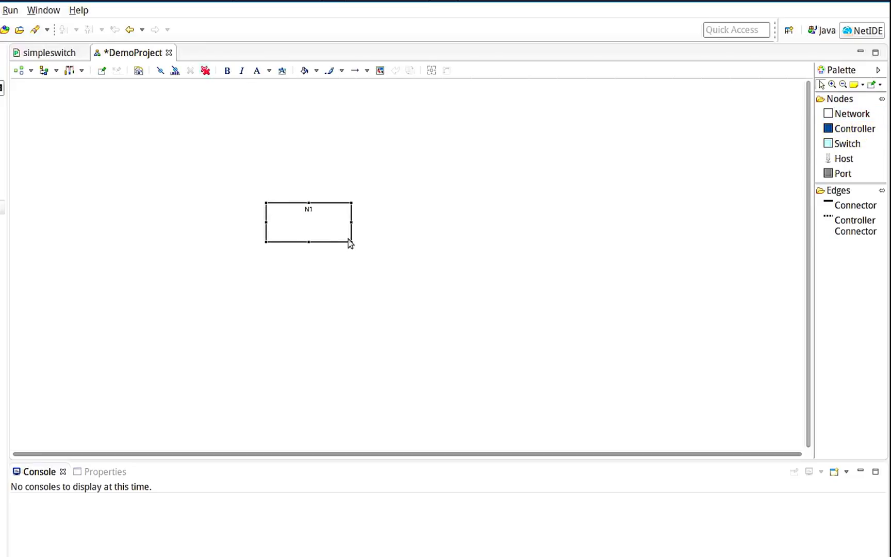
{"action": "left_click_drag", "start_coordinate": [351, 241], "coordinate": [494, 346]}
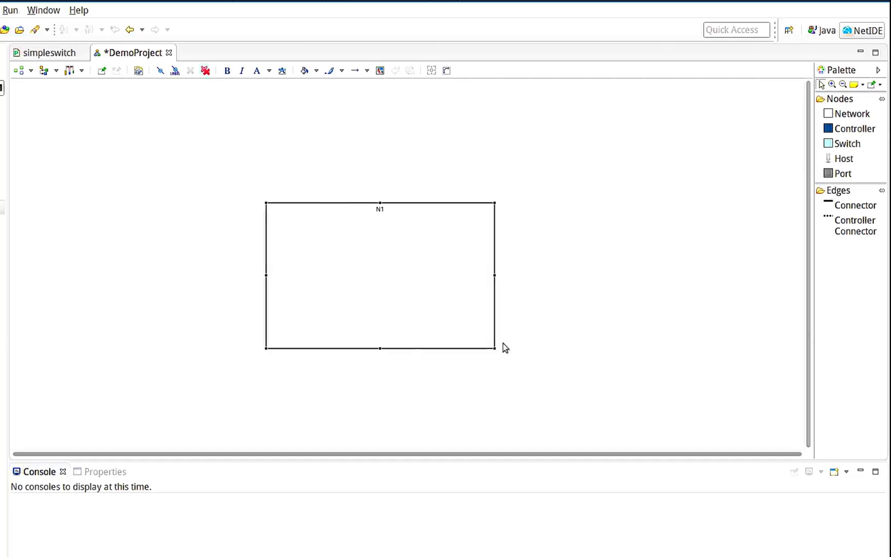
Add a controller above the network box and centre it over the box.
{"action": "left_click", "coordinate": [863, 131]}
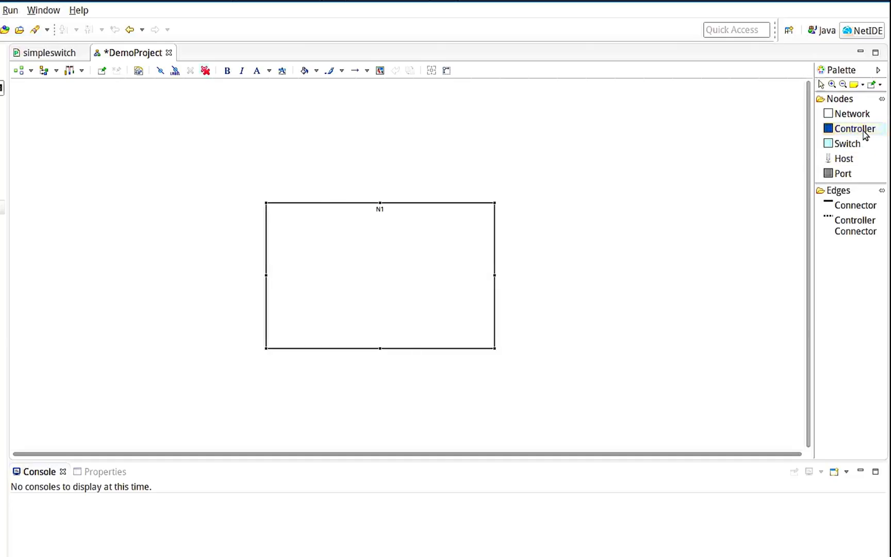
{"action": "left_click", "coordinate": [340, 141]}
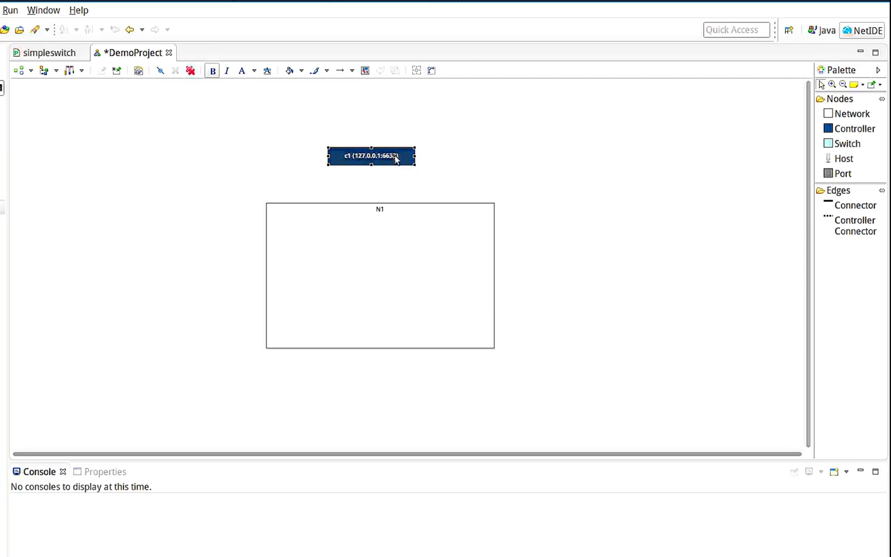
{"action": "left_click_drag", "start_coordinate": [401, 156], "coordinate": [411, 156]}
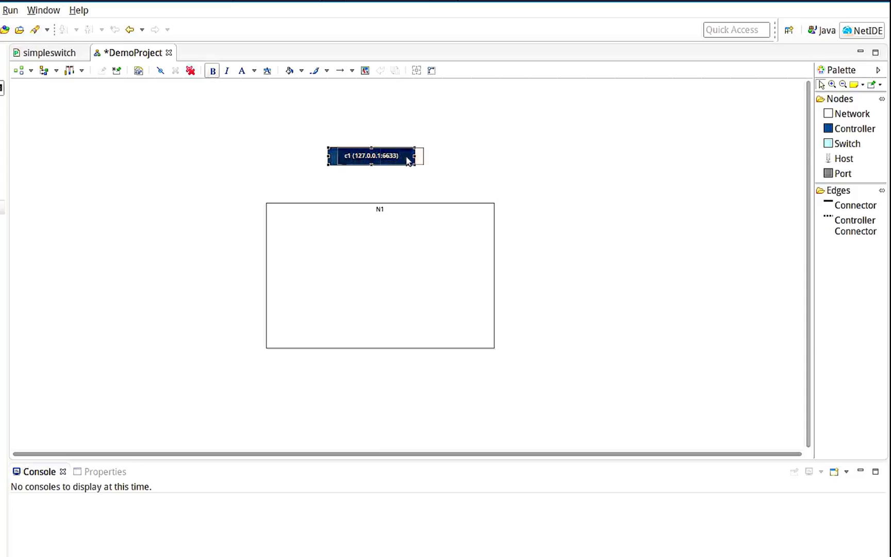
{"action": "left_click", "coordinate": [458, 156]}
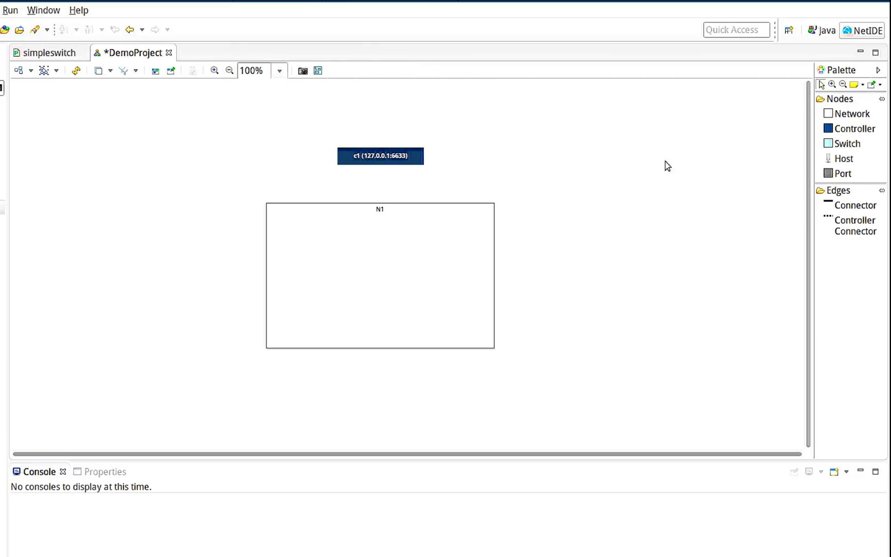
Place two switches side by side inside network N1, one near each side of the box.
{"action": "left_click", "coordinate": [854, 143]}
{"action": "left_click", "coordinate": [296, 258]}
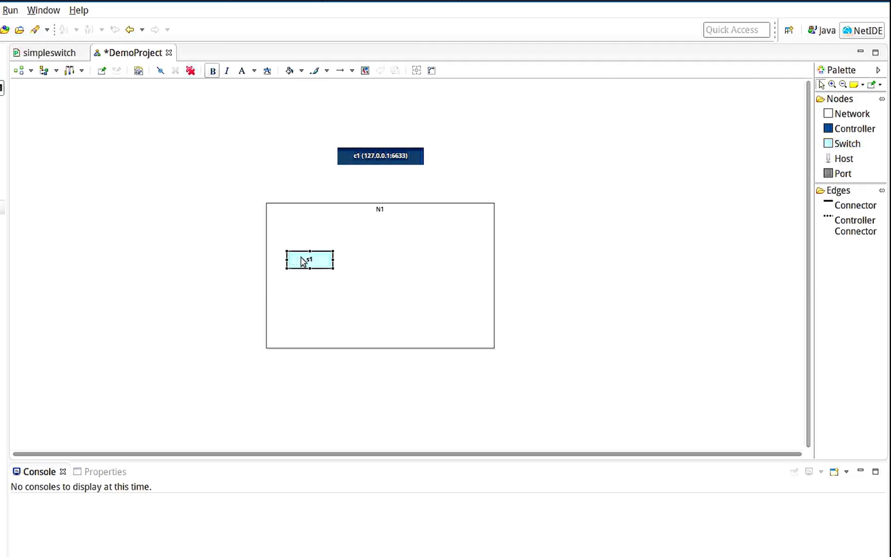
{"action": "left_click", "coordinate": [850, 144]}
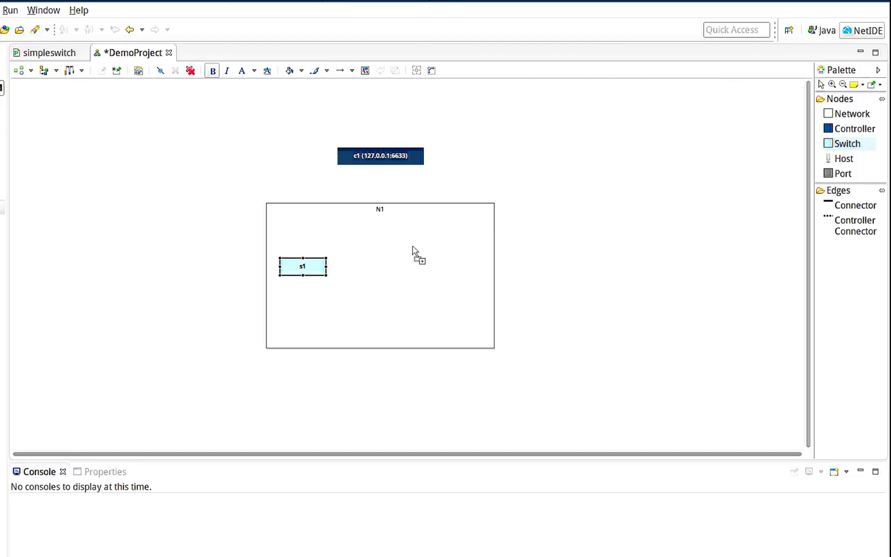
{"action": "left_click", "coordinate": [430, 258]}
Place three hosts along the bottom of network N1, one below switch s1 and two below switch s2.
{"action": "left_click", "coordinate": [860, 159]}
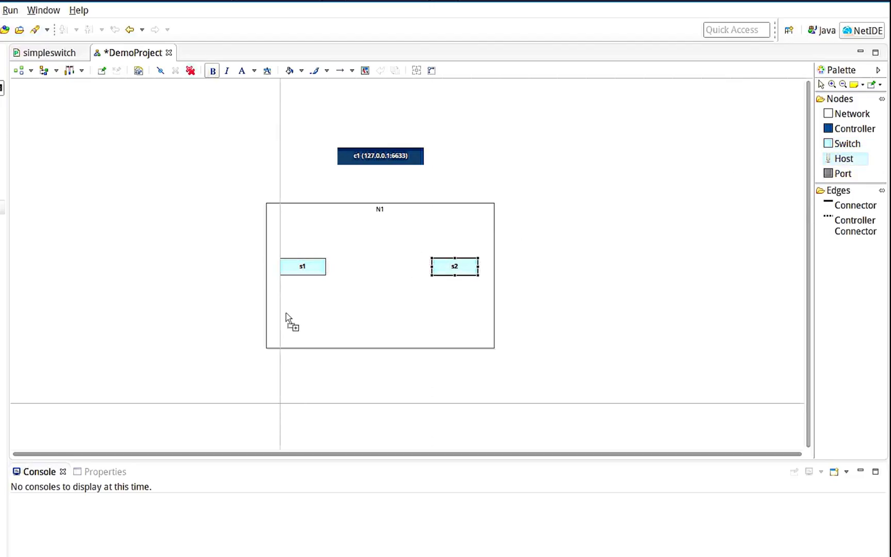
{"action": "left_click", "coordinate": [285, 313]}
{"action": "left_click", "coordinate": [860, 160]}
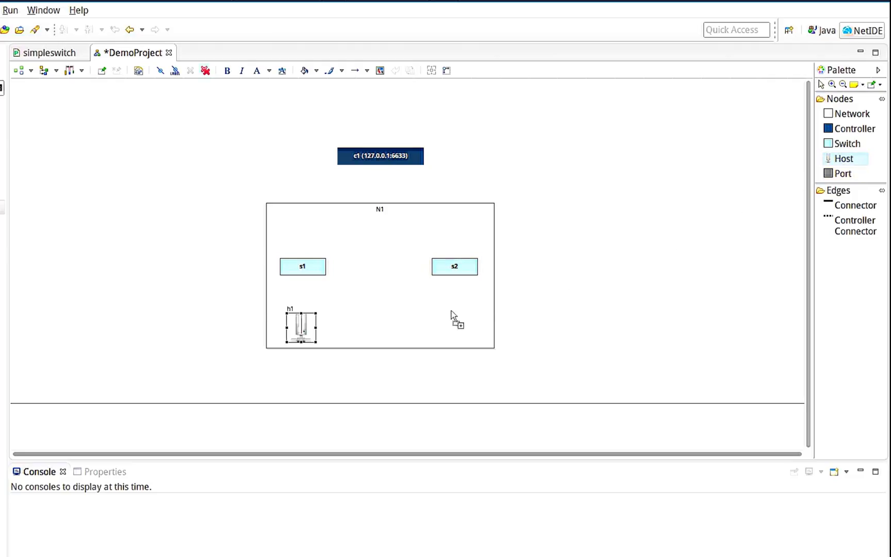
{"action": "left_click", "coordinate": [411, 314]}
{"action": "left_click", "coordinate": [841, 160]}
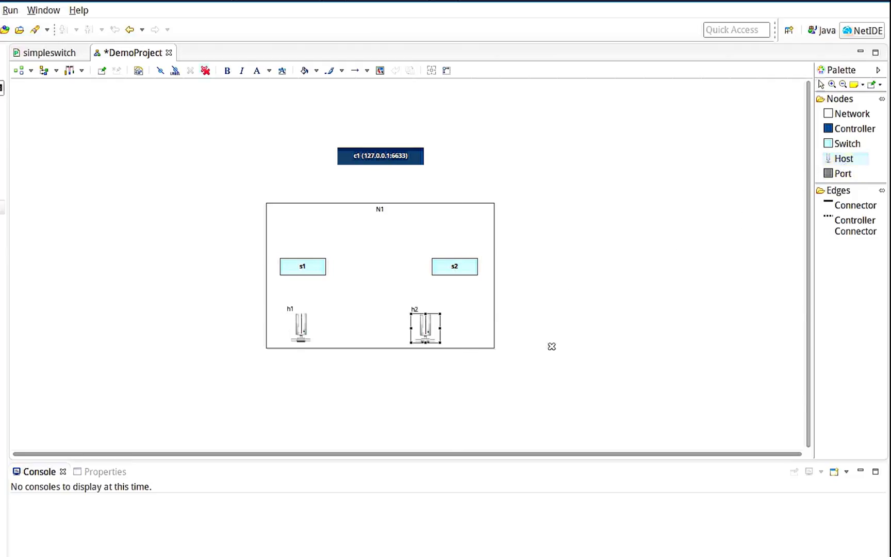
{"action": "left_click", "coordinate": [473, 321]}
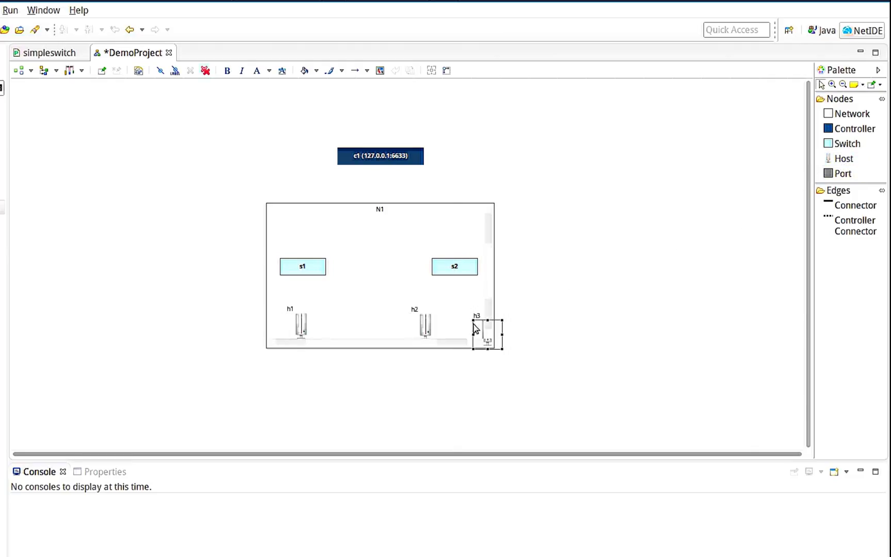
{"action": "left_click", "coordinate": [534, 313]}
Link switch s1 to switch s2 with a connector.
{"action": "left_click", "coordinate": [842, 206]}
{"action": "left_click", "coordinate": [326, 269]}
{"action": "left_click", "coordinate": [438, 270]}
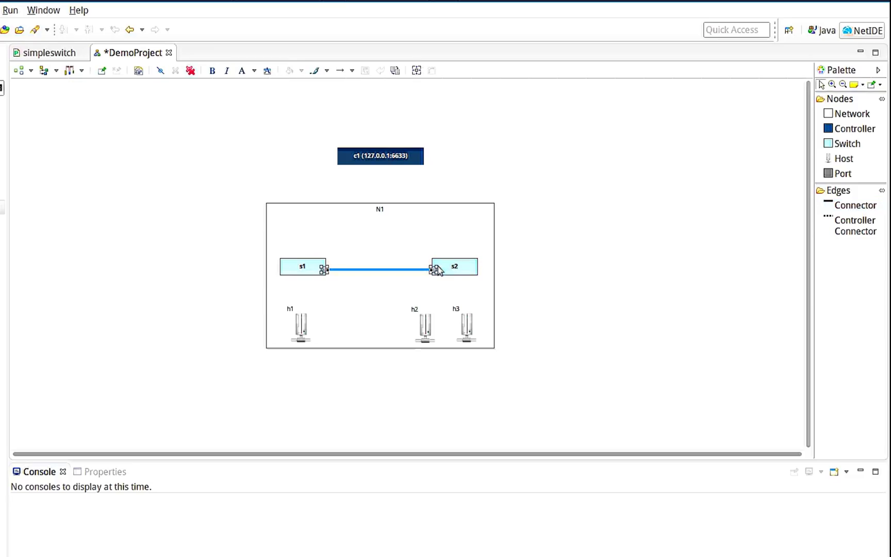
Draw connectors from switch s1 to host h1 and from switch s2 to hosts h2 and h3.
{"action": "left_click", "coordinate": [844, 206]}
{"action": "left_click", "coordinate": [294, 272]}
{"action": "left_click", "coordinate": [305, 322]}
{"action": "left_click", "coordinate": [826, 209]}
{"action": "left_click", "coordinate": [463, 263]}
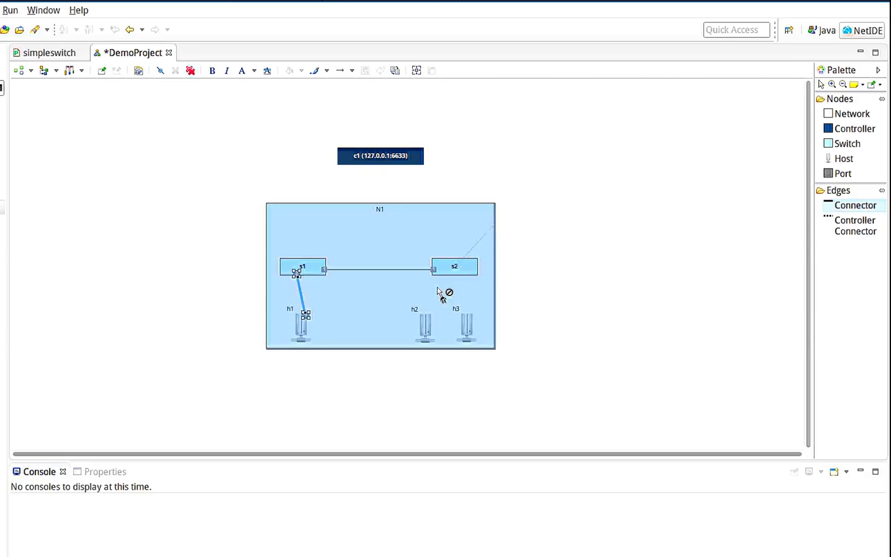
{"action": "left_click", "coordinate": [428, 330]}
{"action": "left_click", "coordinate": [841, 207]}
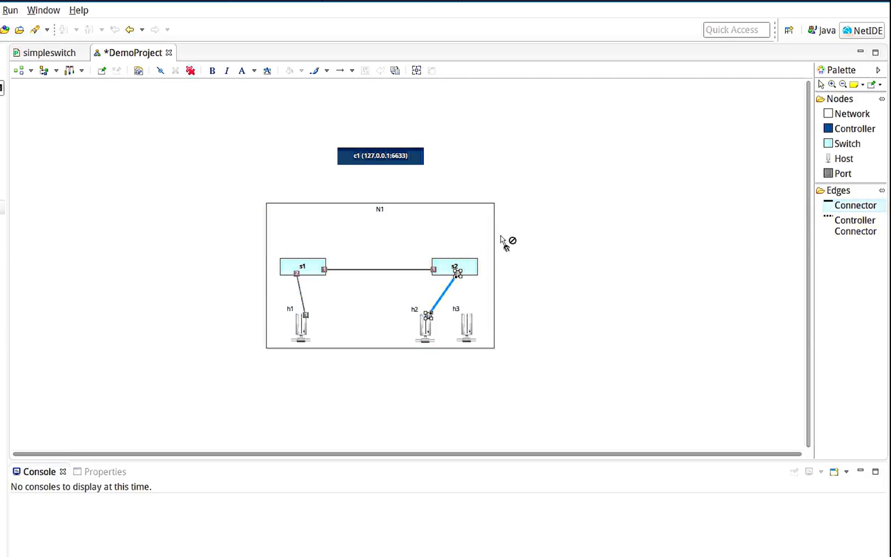
{"action": "left_click", "coordinate": [473, 270]}
{"action": "left_click", "coordinate": [467, 333]}
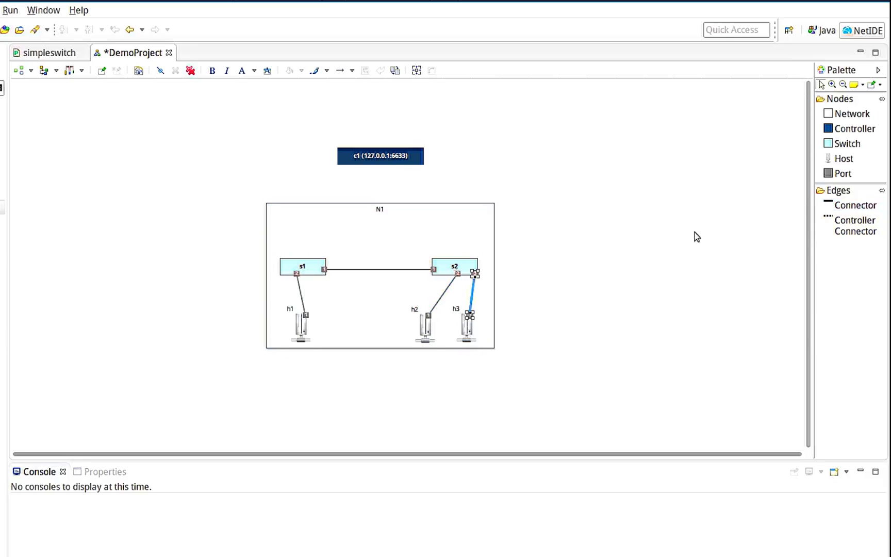
Link controller c1 to switches s1 and s2 with controller connectors and save the topology diagram.
{"action": "left_click", "coordinate": [842, 226]}
{"action": "left_click", "coordinate": [386, 163]}
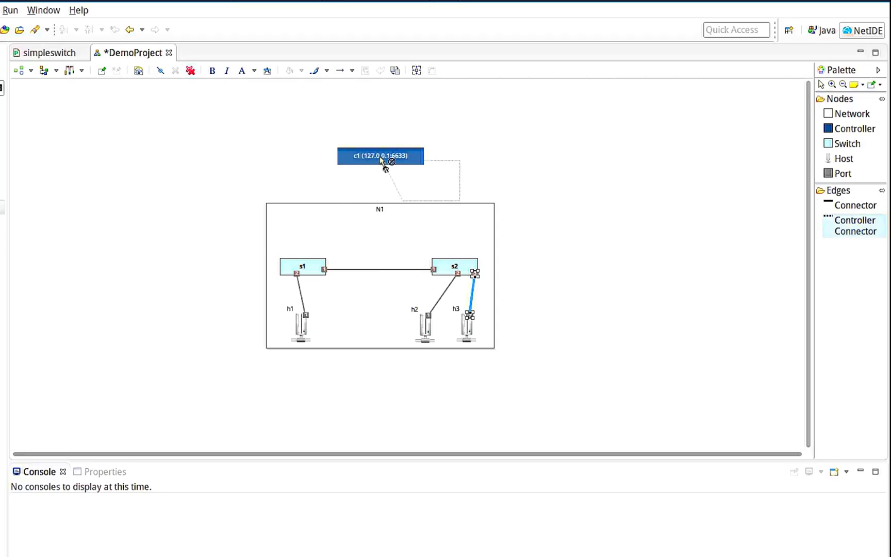
{"action": "left_click", "coordinate": [303, 268]}
{"action": "left_click", "coordinate": [846, 227]}
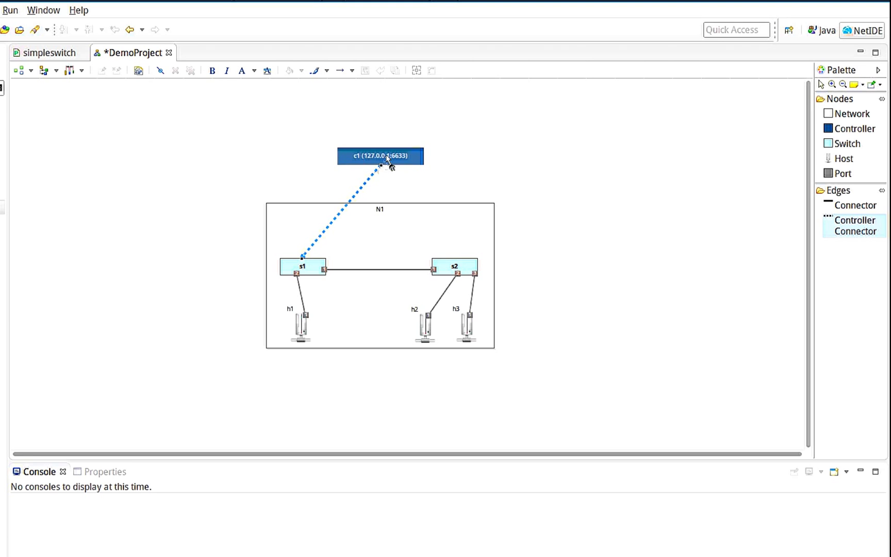
{"action": "left_click", "coordinate": [388, 161]}
{"action": "left_click", "coordinate": [454, 266]}
{"action": "left_click", "coordinate": [569, 230]}
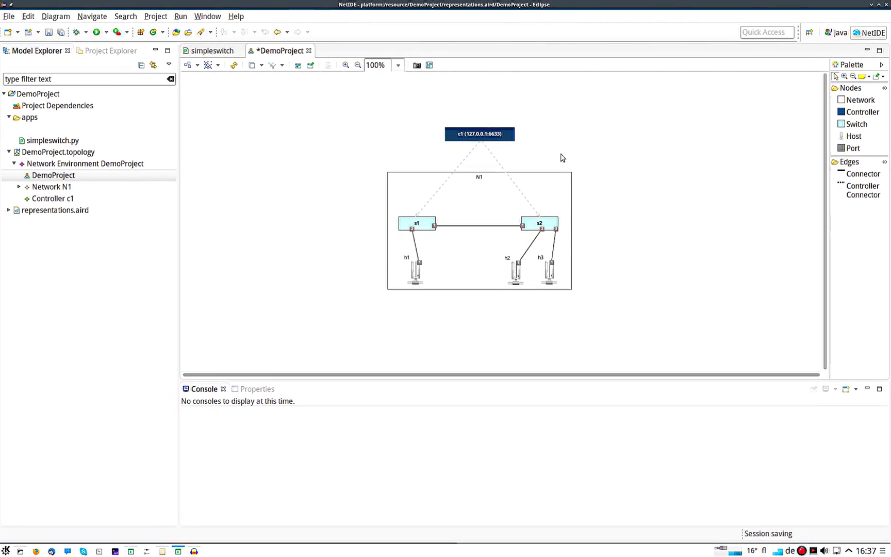
{"action": "left_click", "coordinate": [51, 35]}
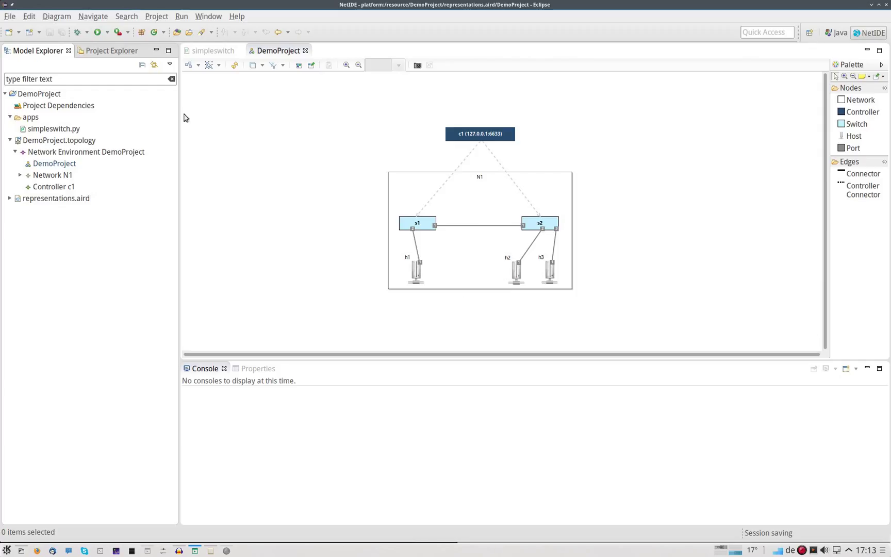
Create a new run configuration of type NetIDE Controller Deployment.
{"action": "left_click", "coordinate": [91, 130]}
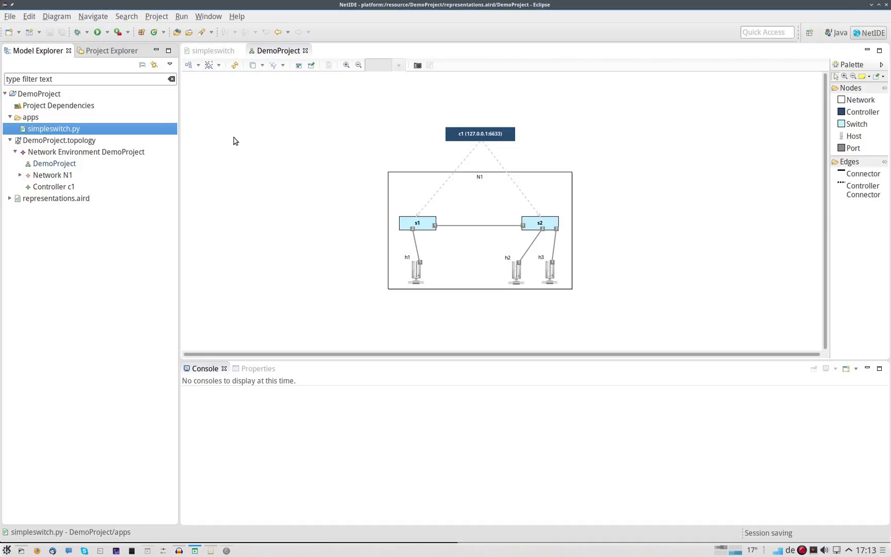
{"action": "left_click", "coordinate": [181, 16]}
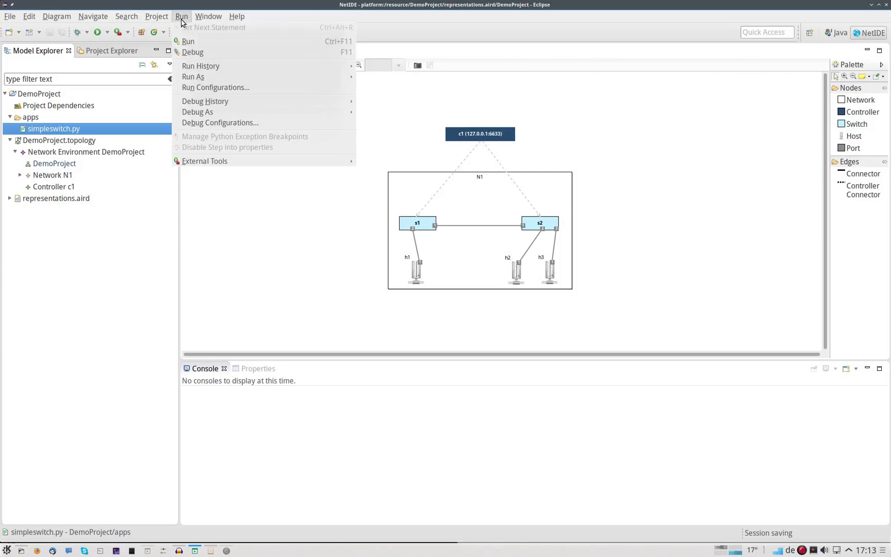
{"action": "left_click", "coordinate": [219, 88]}
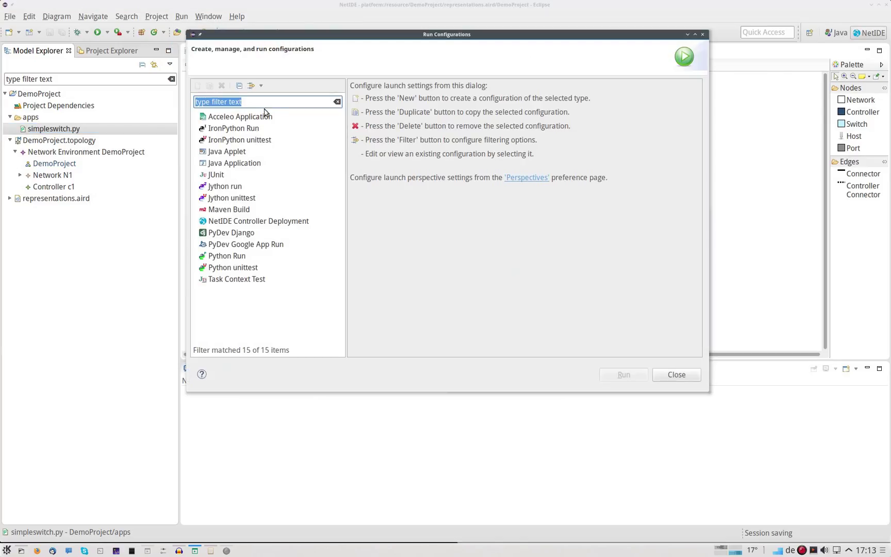
{"action": "left_click", "coordinate": [303, 222]}
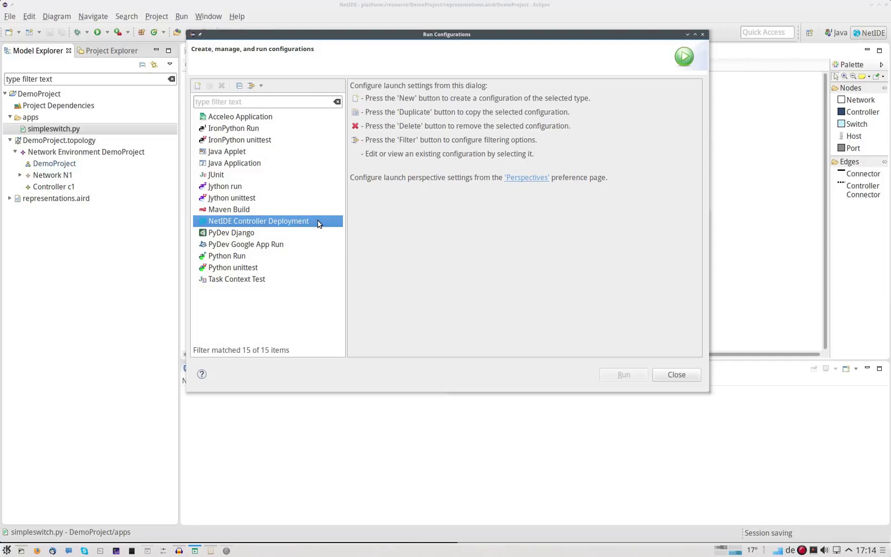
{"action": "double_click", "coordinate": [318, 224]}
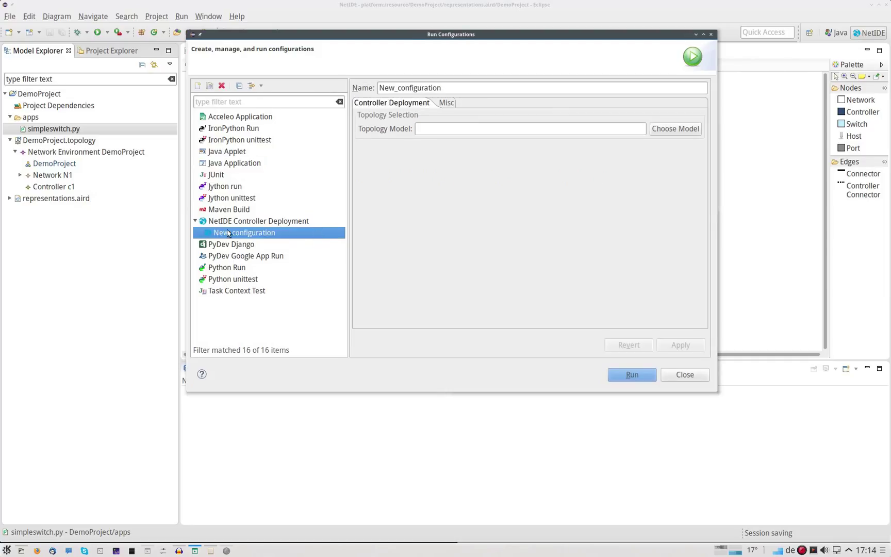
Name the new run configuration DemoProject and apply the change.
{"action": "left_click", "coordinate": [450, 90]}
{"action": "double_click", "coordinate": [449, 90]}
{"action": "triple_click", "coordinate": [449, 90]}
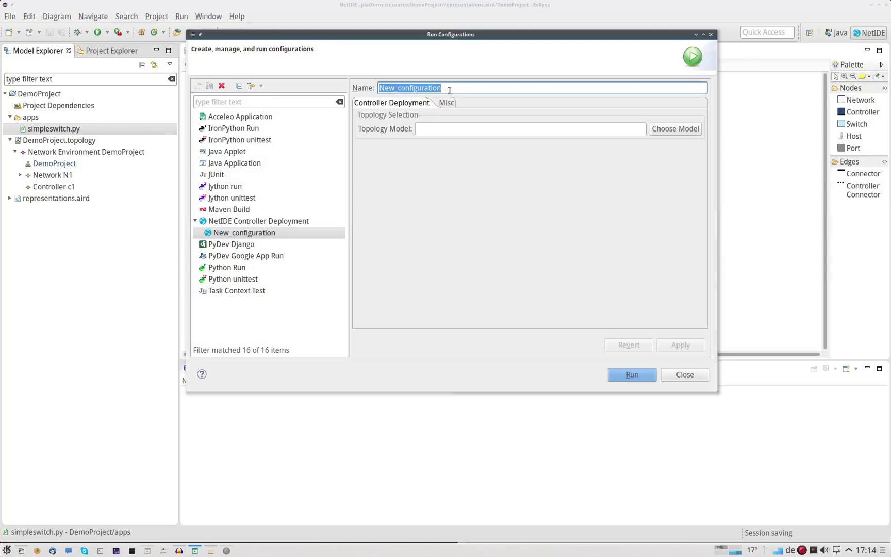
{"action": "type", "text": "DemoProject"}
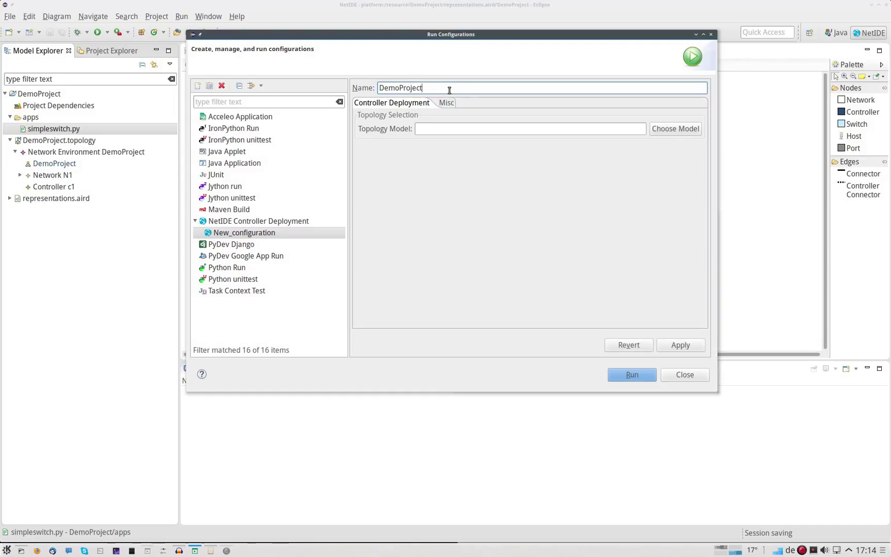
{"action": "left_click", "coordinate": [681, 345]}
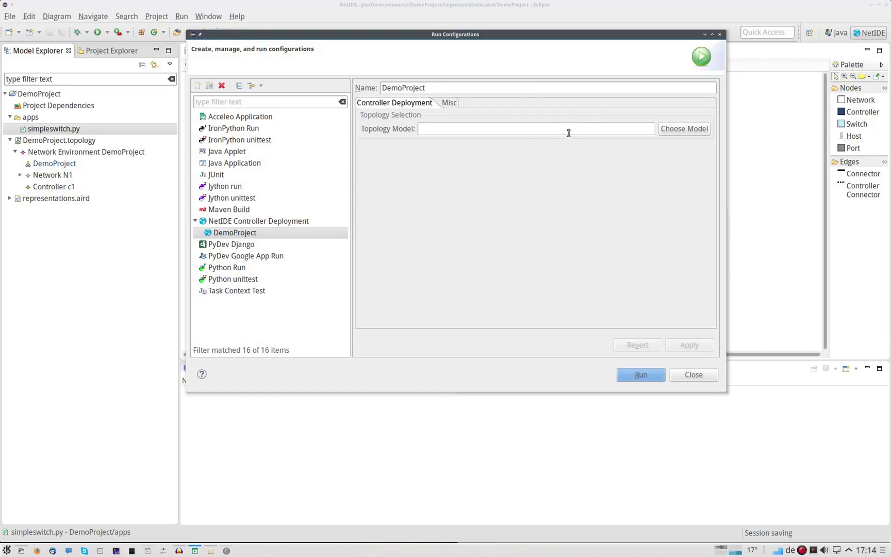
Choose DemoProject.topology from the DemoProject workspace project as the configuration's topology model.
{"action": "left_click", "coordinate": [679, 133]}
{"action": "left_click", "coordinate": [513, 176]}
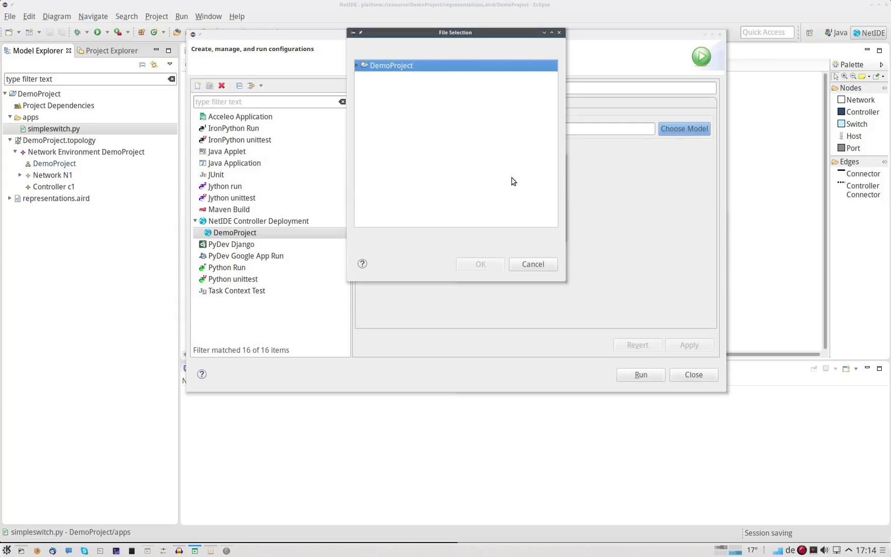
{"action": "left_click", "coordinate": [357, 66]}
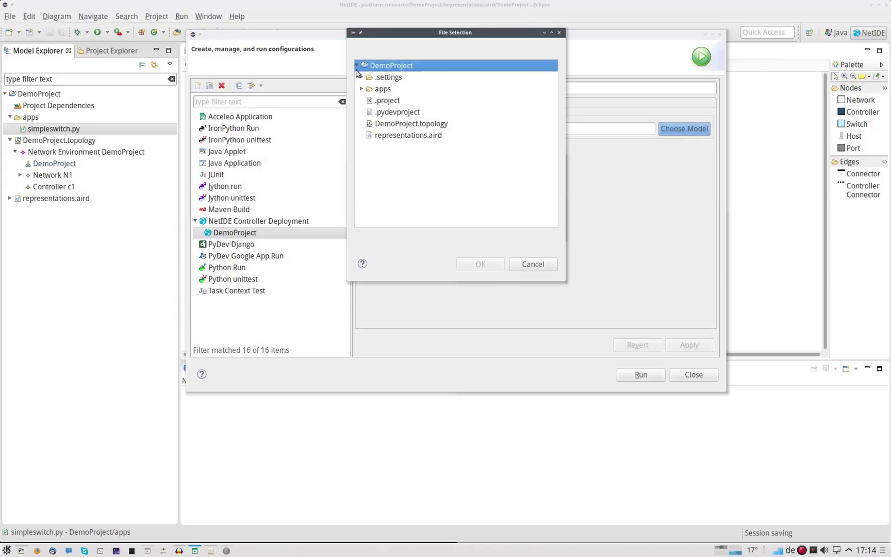
{"action": "left_click", "coordinate": [387, 125]}
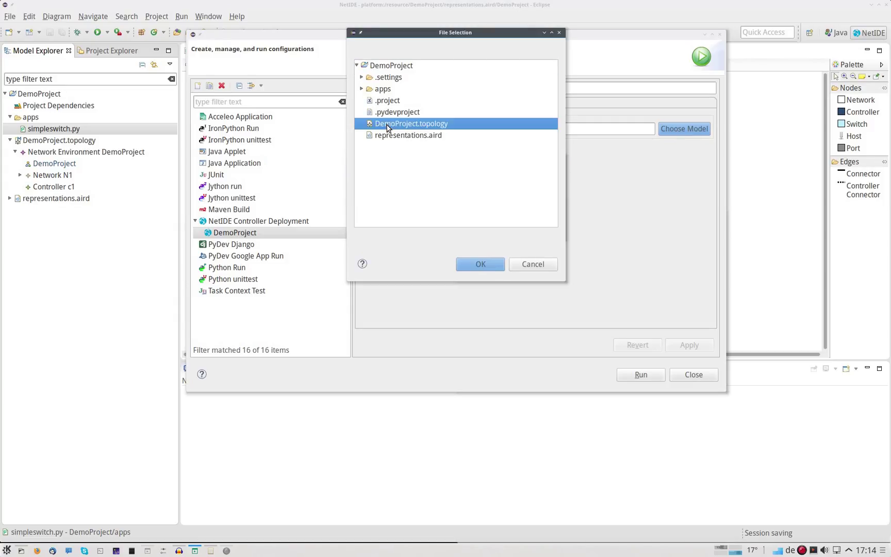
{"action": "left_click", "coordinate": [477, 265]}
{"action": "left_click", "coordinate": [485, 223]}
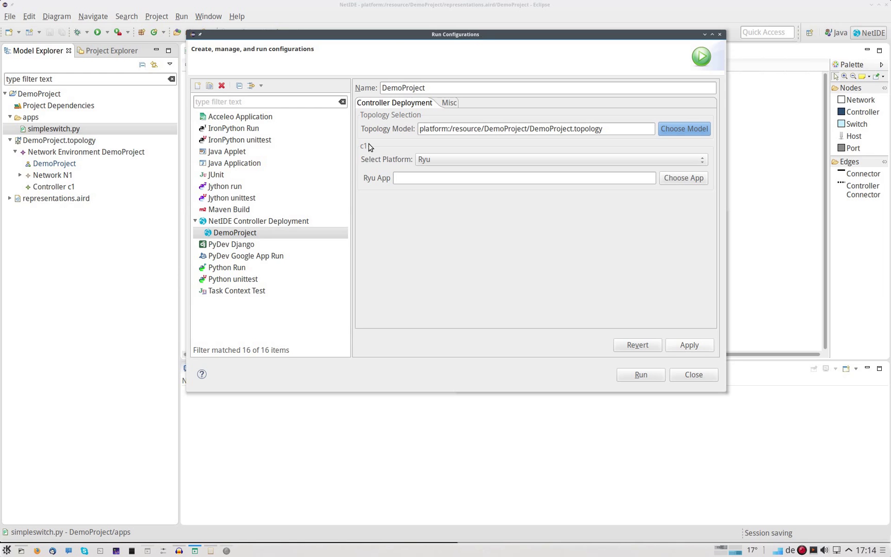
Set c1's platform to Network Engine with POX as server controller and Ryu as client controller.
{"action": "left_click_drag", "start_coordinate": [390, 37], "coordinate": [417, 155]}
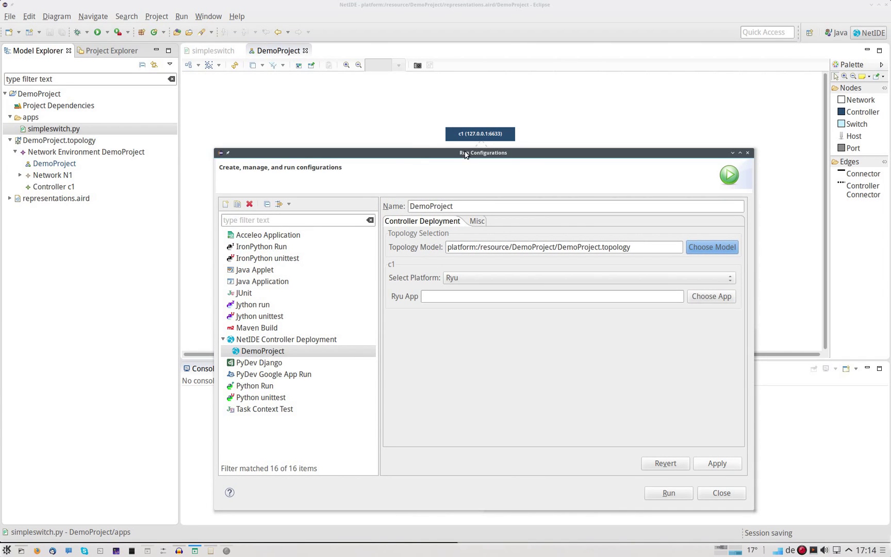
{"action": "left_click", "coordinate": [474, 279]}
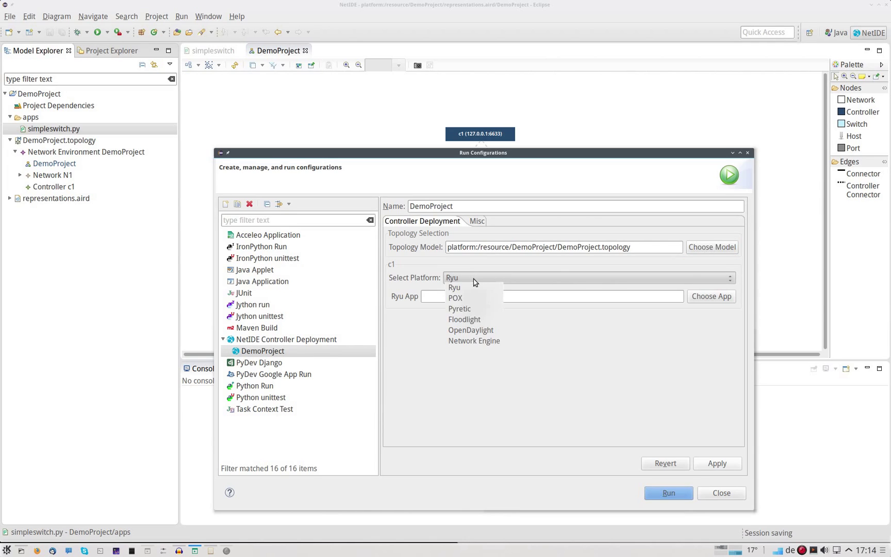
{"action": "left_click", "coordinate": [487, 344]}
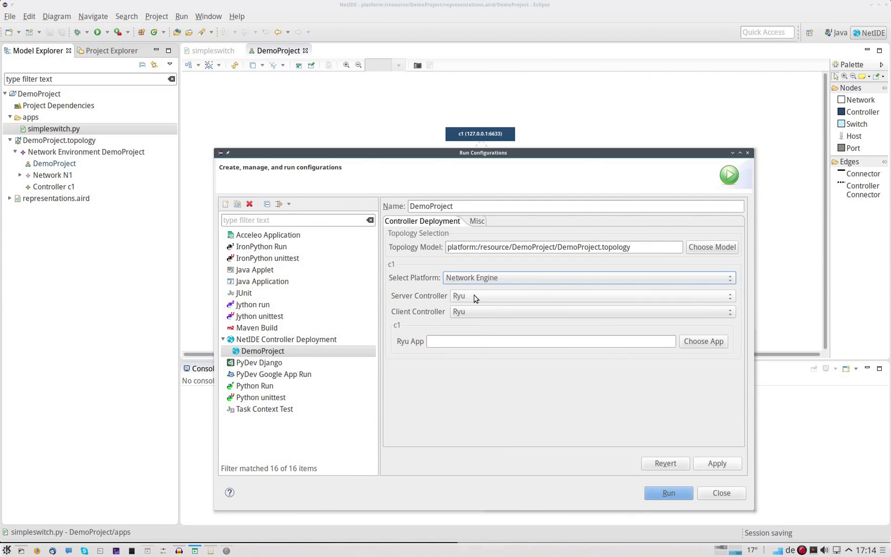
{"action": "left_click", "coordinate": [476, 298]}
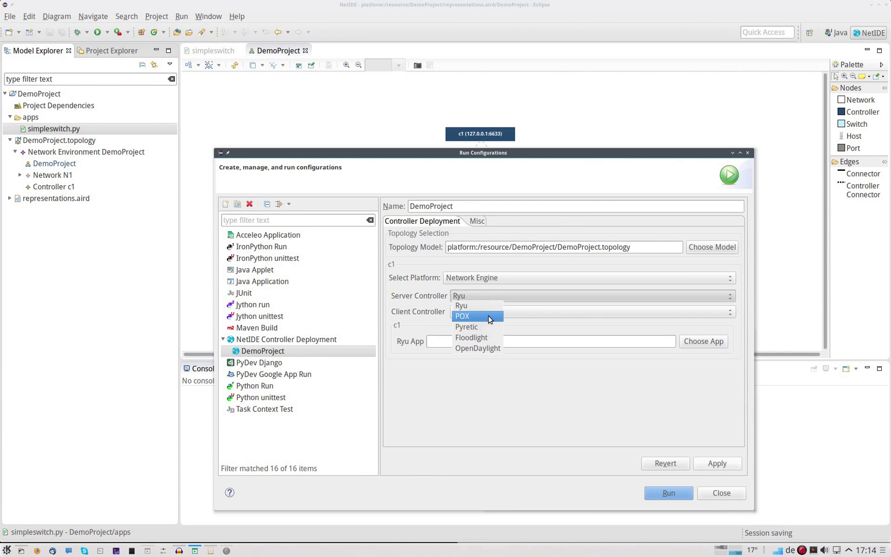
{"action": "left_click", "coordinate": [489, 319]}
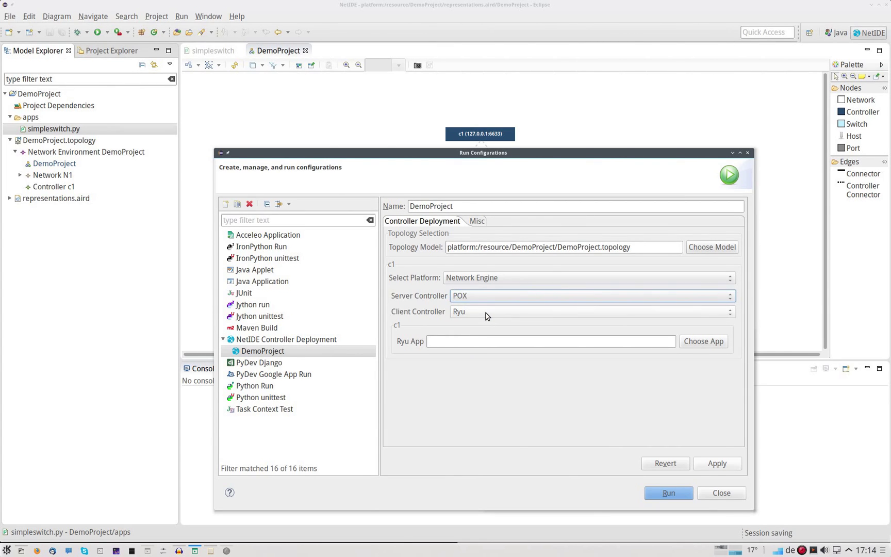
{"action": "left_click", "coordinate": [486, 316]}
{"action": "left_click", "coordinate": [488, 320]}
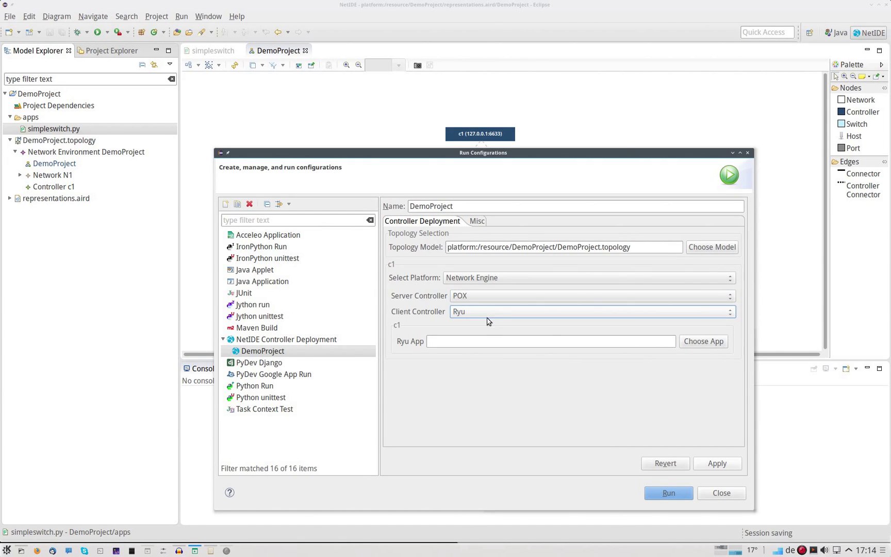
Choose simpleswitch.py from the workspace project's apps folder as the Ryu app for c1.
{"action": "left_click", "coordinate": [690, 347]}
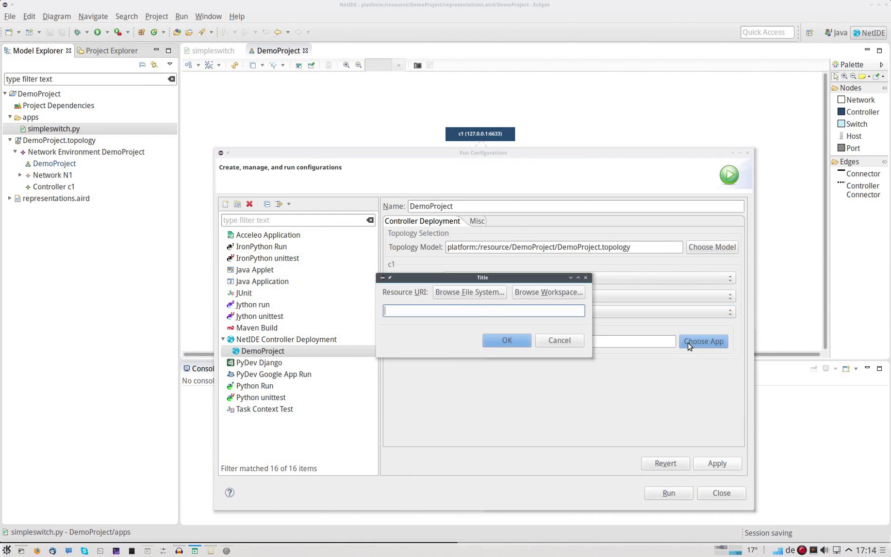
{"action": "left_click", "coordinate": [535, 297]}
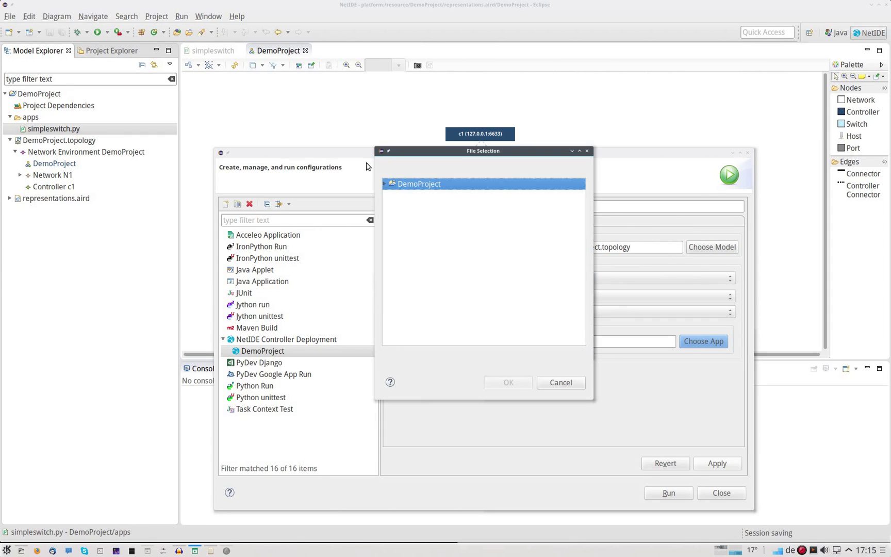
{"action": "left_click", "coordinate": [385, 184]}
{"action": "left_click", "coordinate": [390, 207]}
{"action": "left_click", "coordinate": [413, 219]}
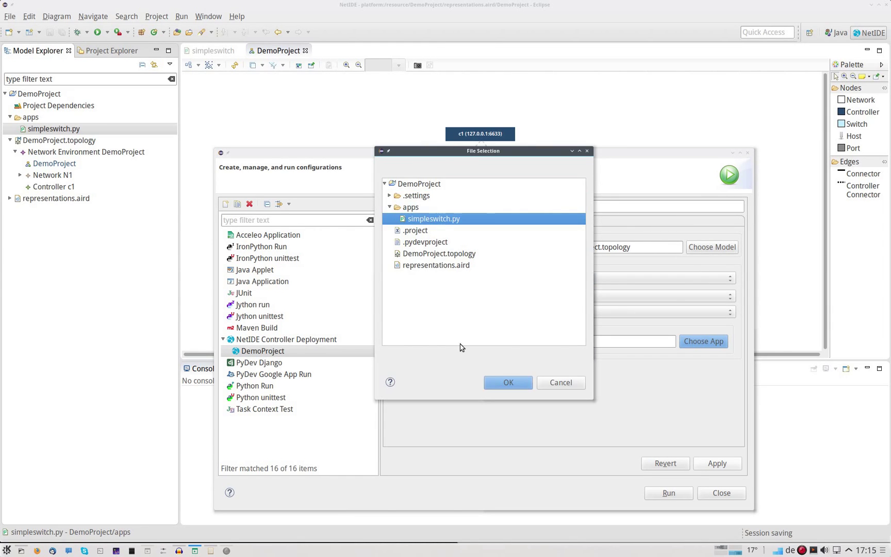
{"action": "left_click", "coordinate": [487, 383]}
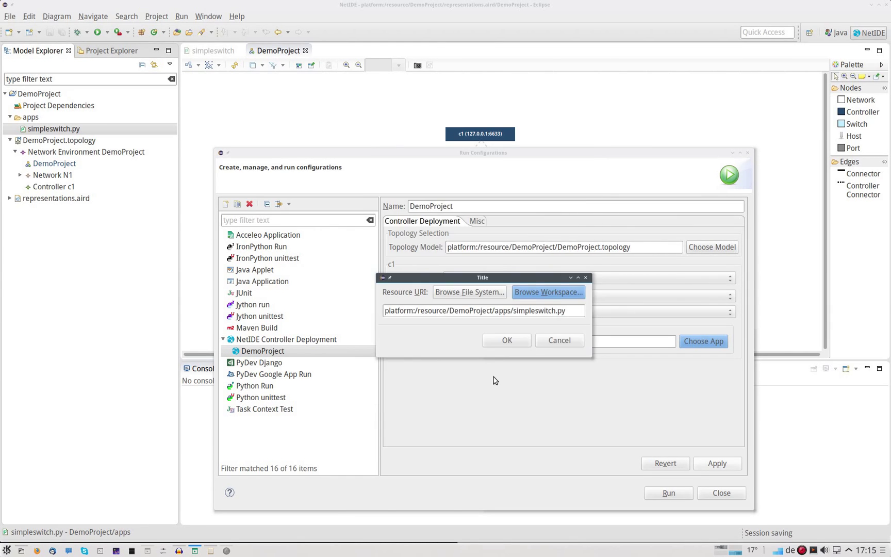
{"action": "left_click", "coordinate": [507, 341]}
Apply the DemoProject run configuration and launch it.
{"action": "left_click", "coordinate": [735, 465]}
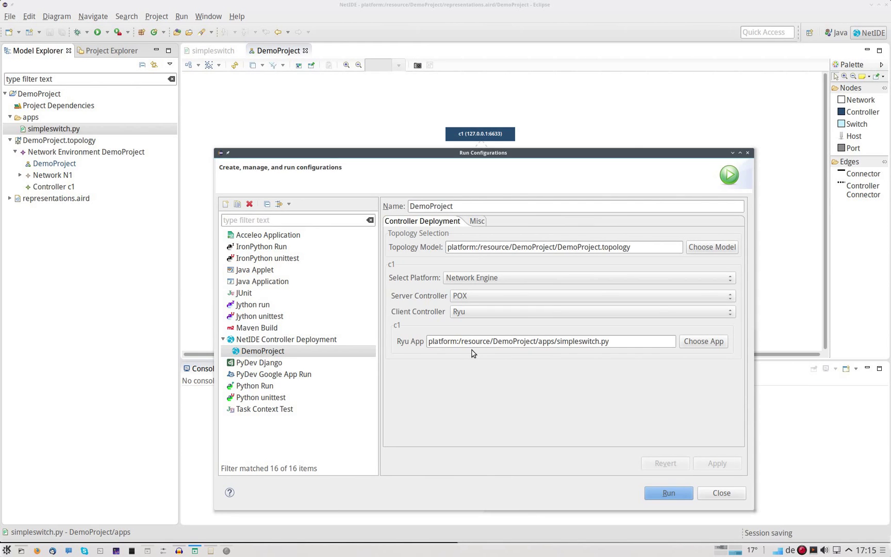
{"action": "left_click_drag", "start_coordinate": [445, 154], "coordinate": [447, 100]}
{"action": "left_click", "coordinate": [670, 439]}
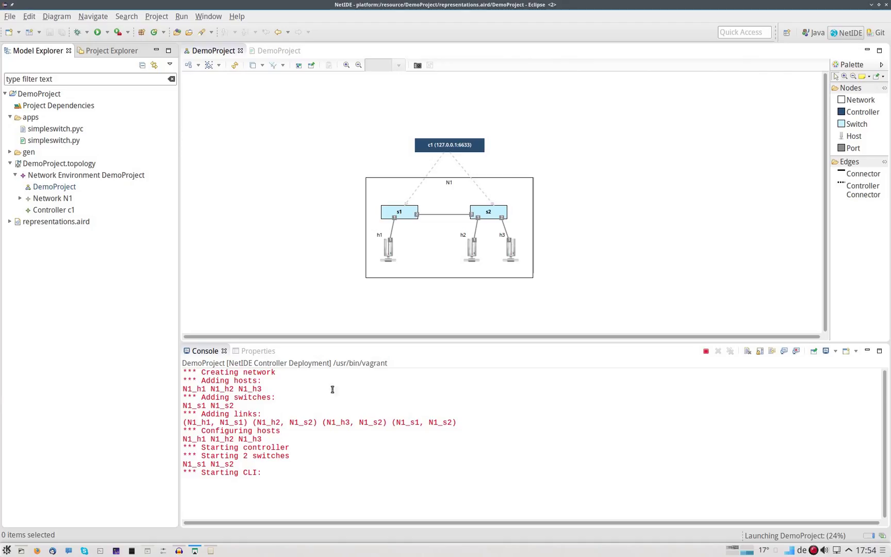
Inspect the generated DemoProject.py in the gen/mininet folder and return to the topology diagram.
{"action": "left_click", "coordinate": [26, 153]}
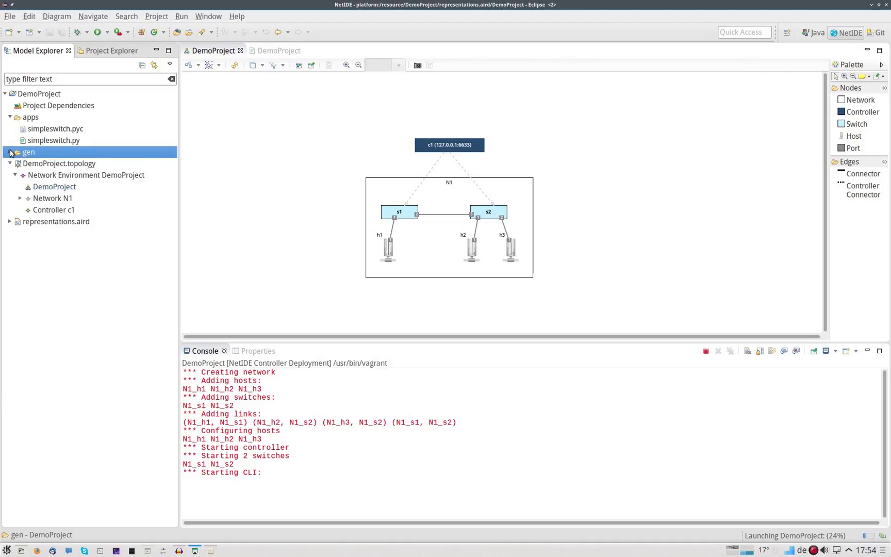
{"action": "left_click", "coordinate": [11, 152]}
{"action": "left_click", "coordinate": [15, 163]}
{"action": "double_click", "coordinate": [44, 189]}
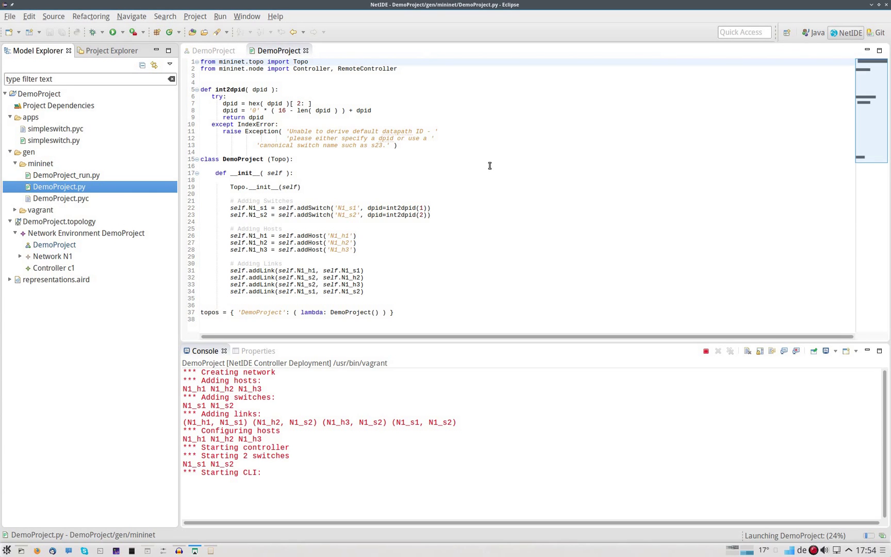
{"action": "left_click", "coordinate": [209, 50]}
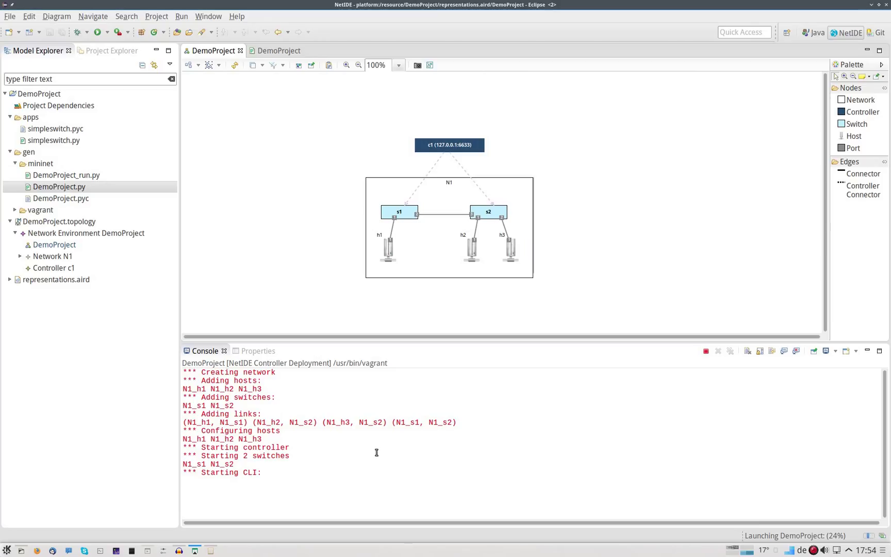
Maximize the console and open two additional console views beside it.
{"action": "double_click", "coordinate": [209, 352]}
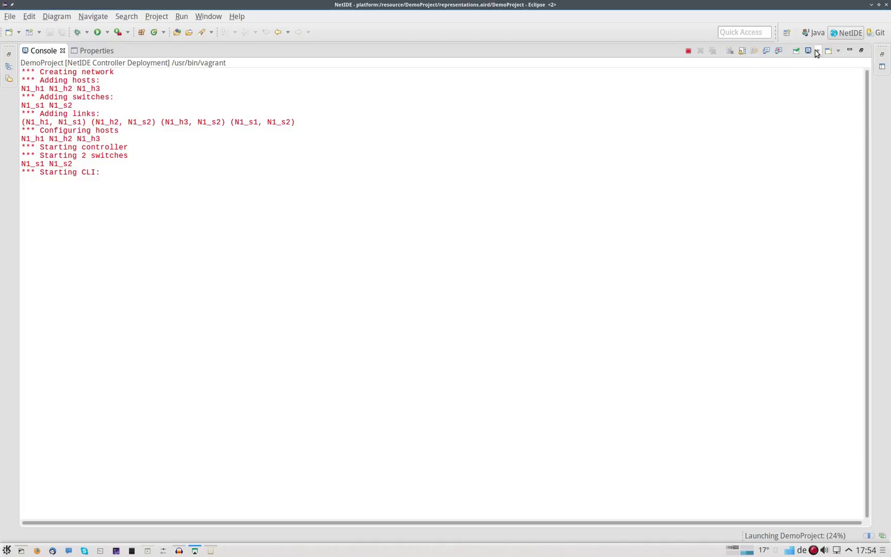
{"action": "left_click", "coordinate": [838, 50]}
{"action": "left_click", "coordinate": [820, 82]}
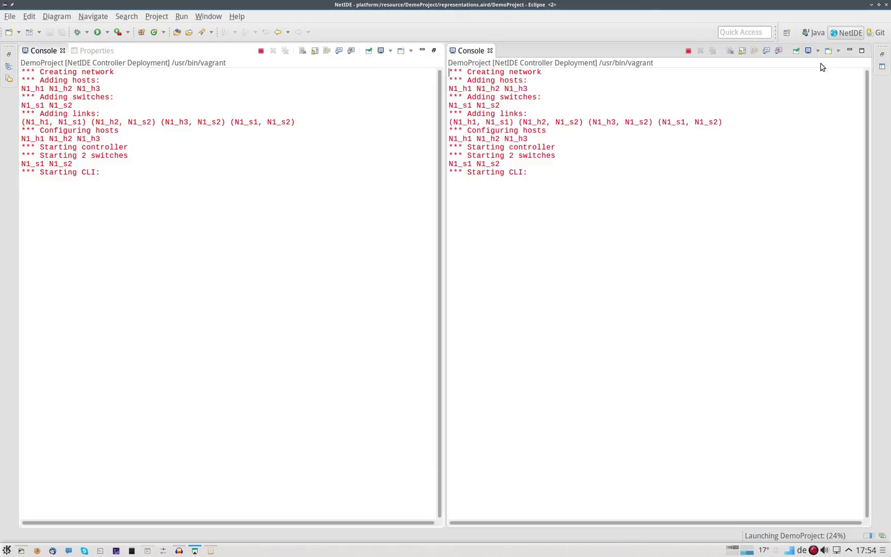
{"action": "left_click", "coordinate": [839, 50]}
{"action": "left_click", "coordinate": [772, 84]}
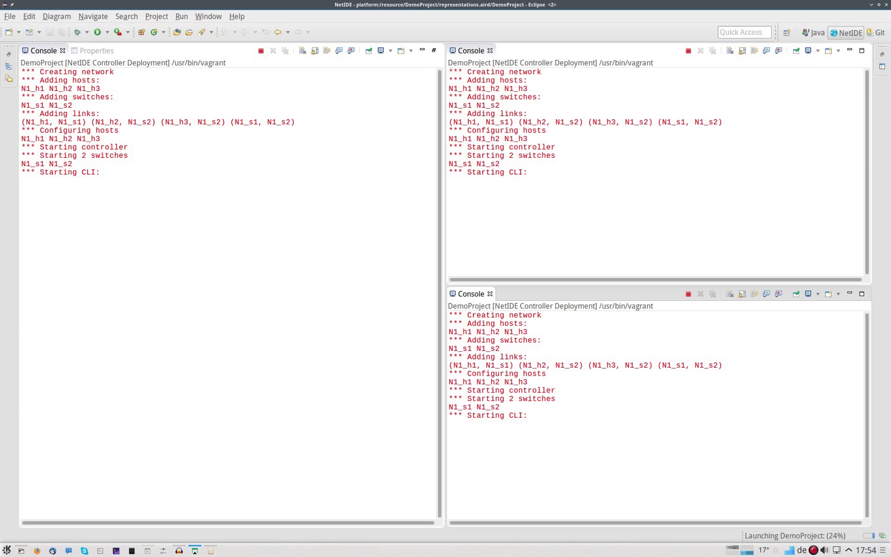
Switch one new console view to the third DemoProject process (Ryu) and the other to the fourth (POX).
{"action": "left_click", "coordinate": [818, 51]}
{"action": "left_click", "coordinate": [731, 83]}
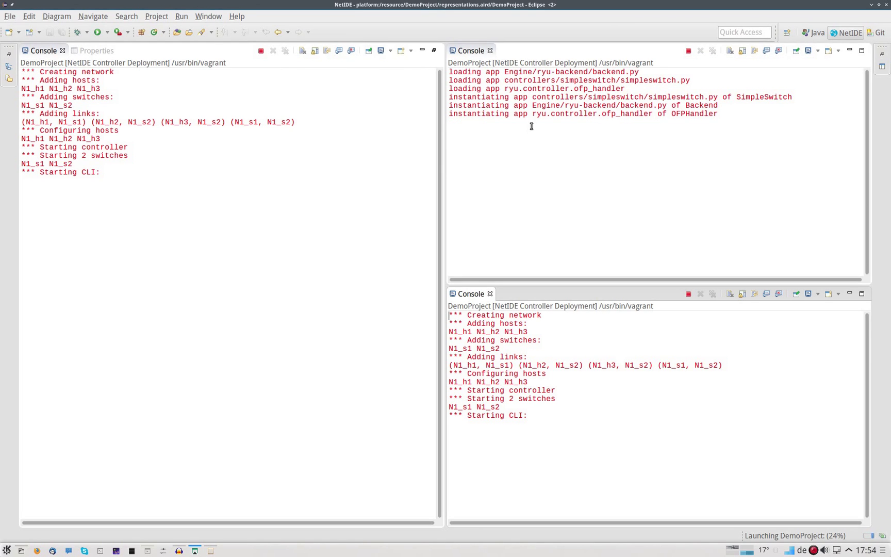
{"action": "left_click", "coordinate": [818, 294]}
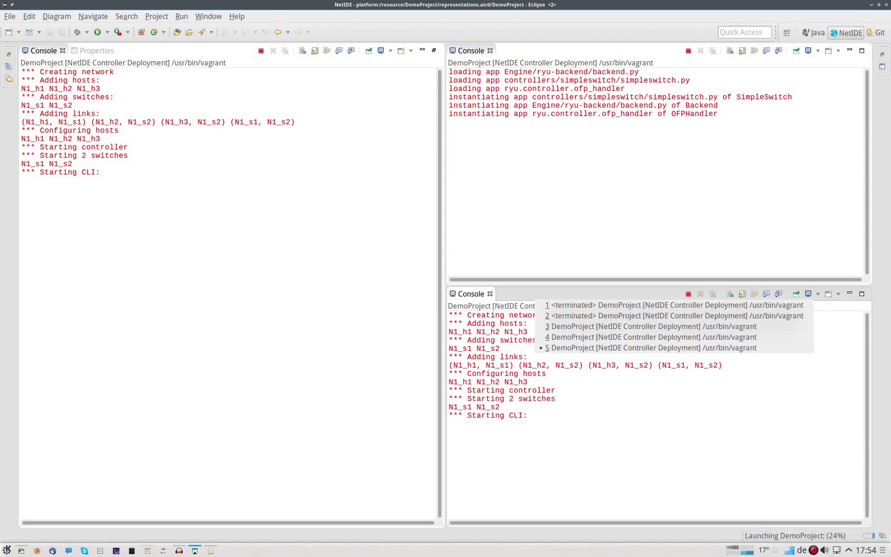
{"action": "left_click", "coordinate": [672, 337]}
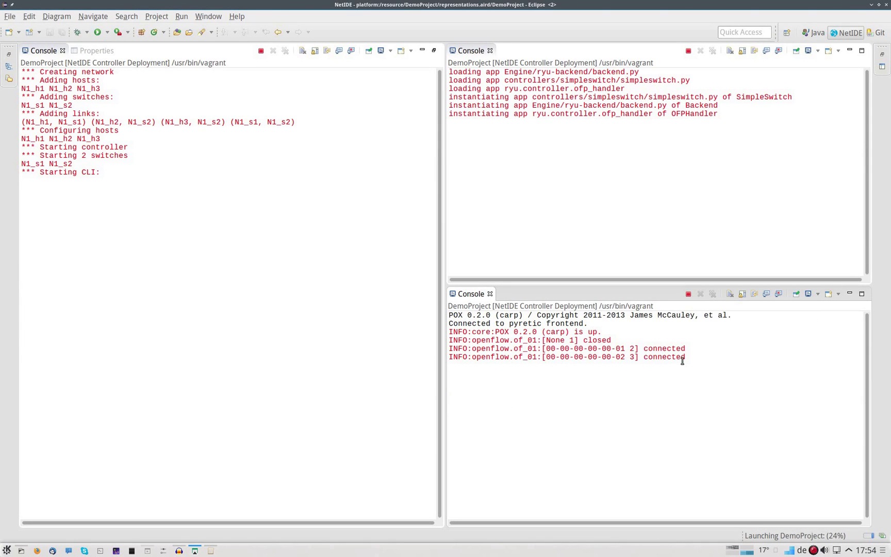
Run pingall in the Mininet CLI console.
{"action": "left_click", "coordinate": [342, 327]}
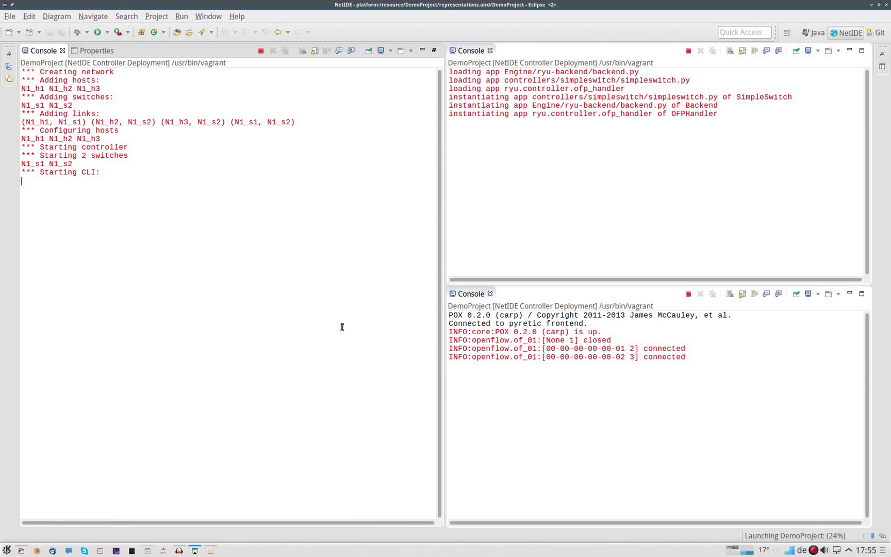
{"action": "type", "text": "pingall"}
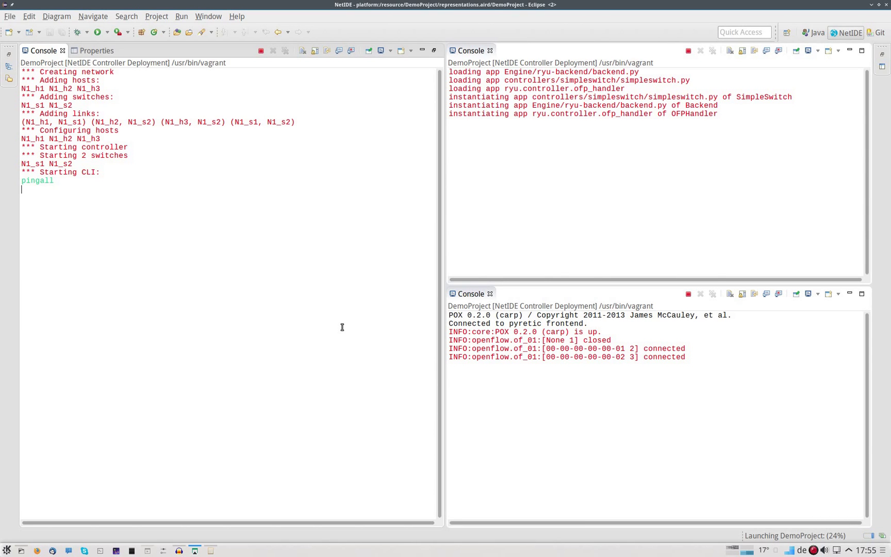